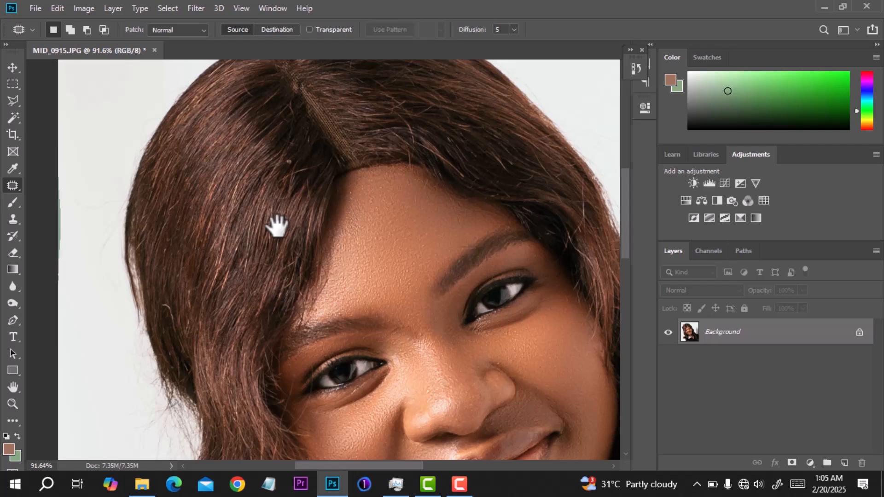
# Duplicate the Background layer and convert the copy to a smart object.
pyautogui.scroll(-4, 284, 235)
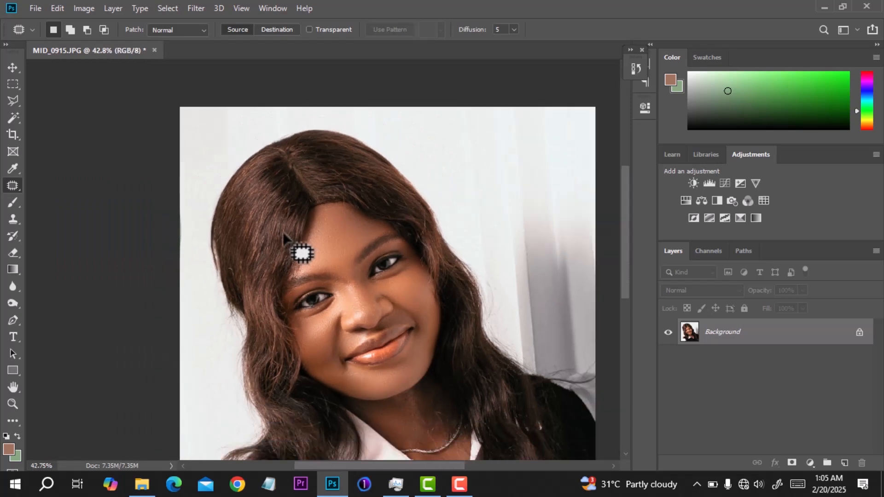
pyautogui.scroll(2, 283, 231)
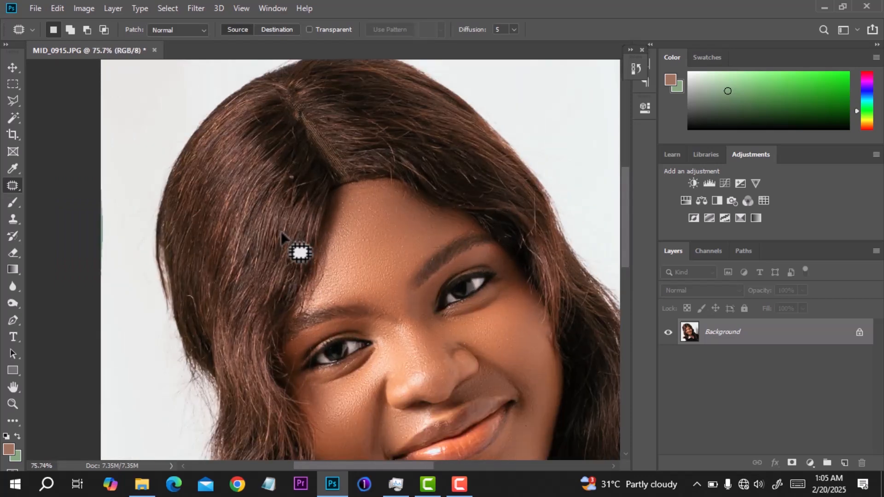
pyautogui.scroll(-3, 338, 216)
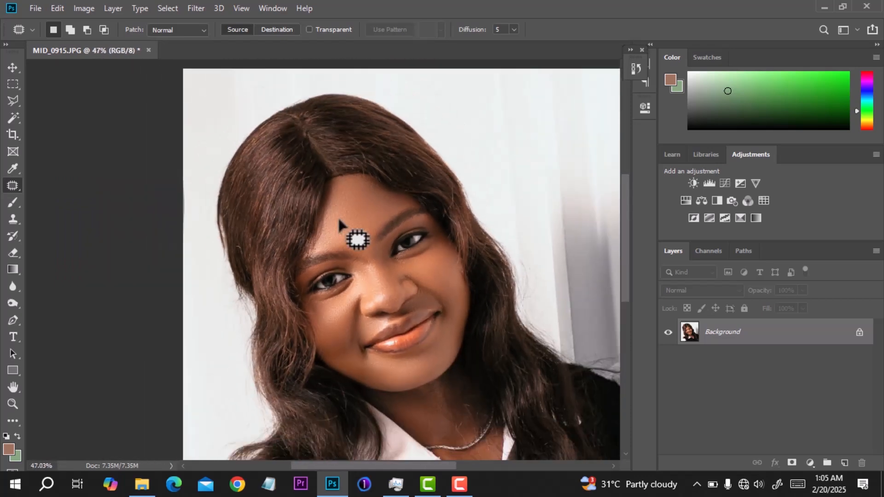
pyautogui.scroll(-2, 338, 217)
pyautogui.moveTo(788, 344); pyautogui.dragTo(846, 463)
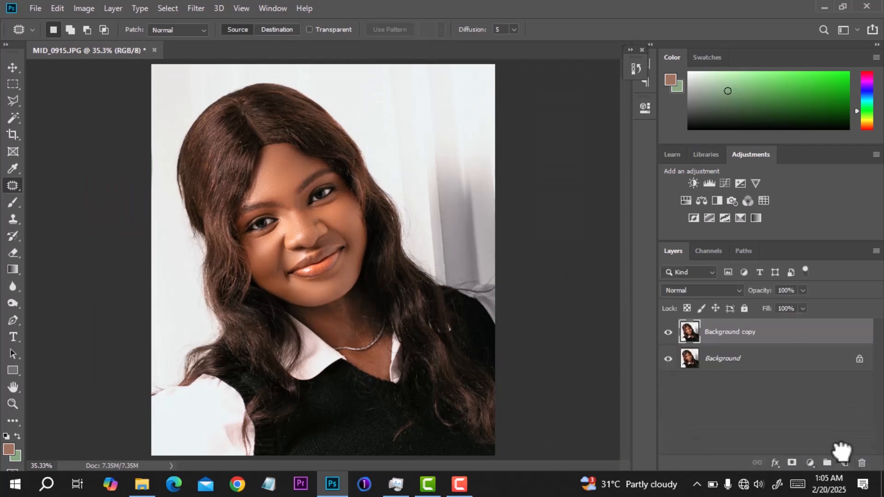
pyautogui.rightClick(739, 329)
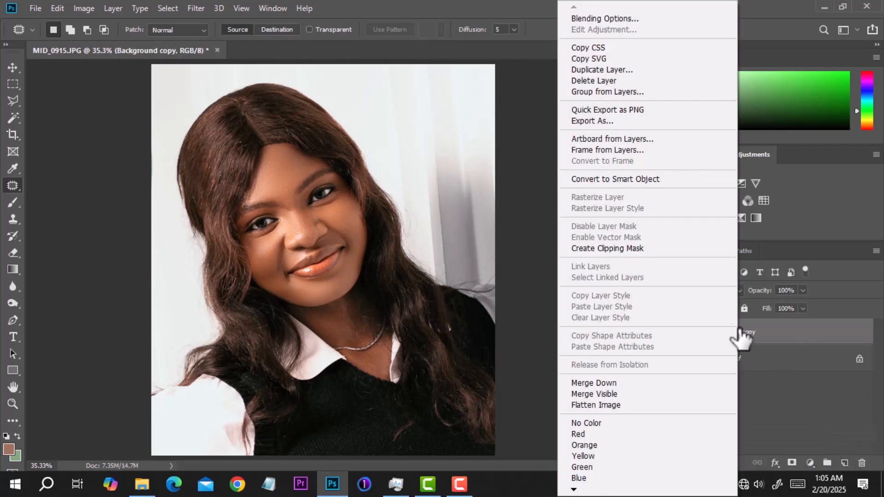
pyautogui.click(606, 178)
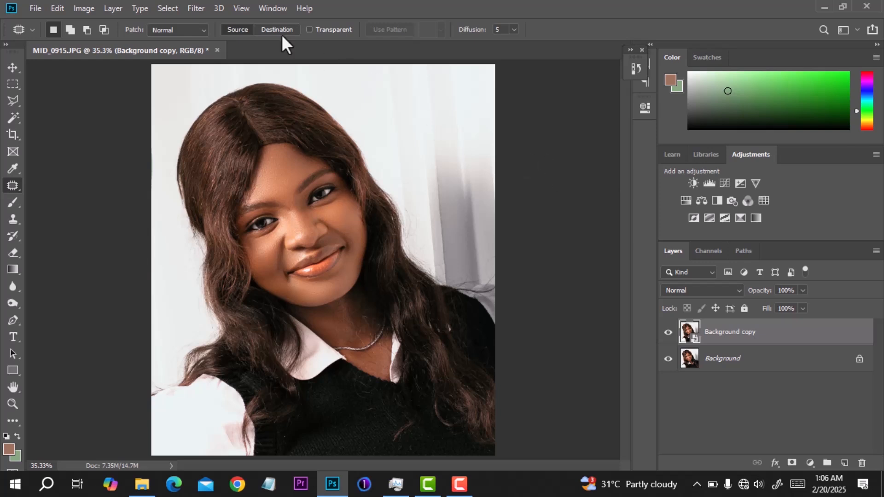
# Start the Oil Paint filter on the copied layer with Stylization 0.1, Cleanliness 0.0, Scale 0.1 and Bristle Detail 0.0.
pyautogui.click(193, 8)
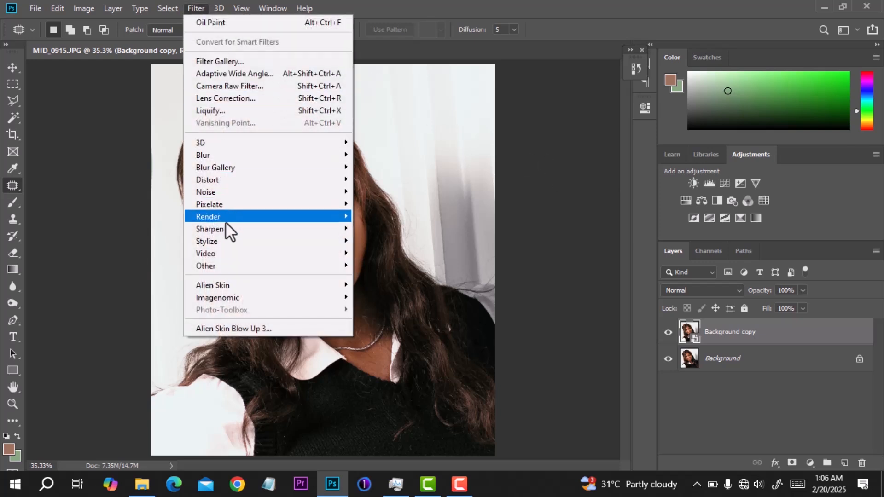
pyautogui.moveTo(225, 242)
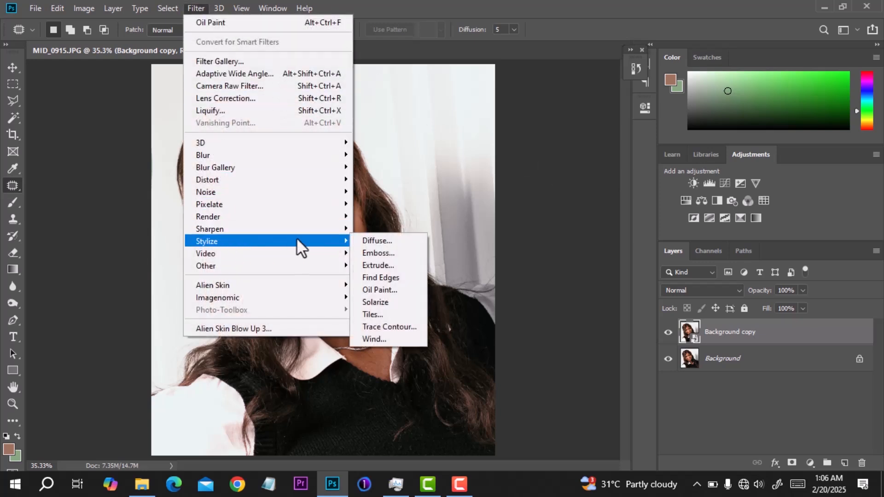
pyautogui.click(397, 291)
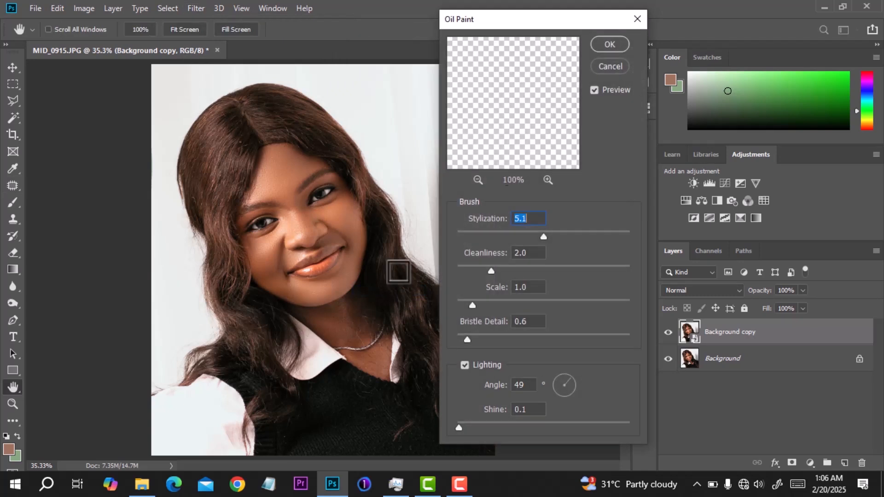
pyautogui.moveTo(540, 235); pyautogui.dragTo(457, 236)
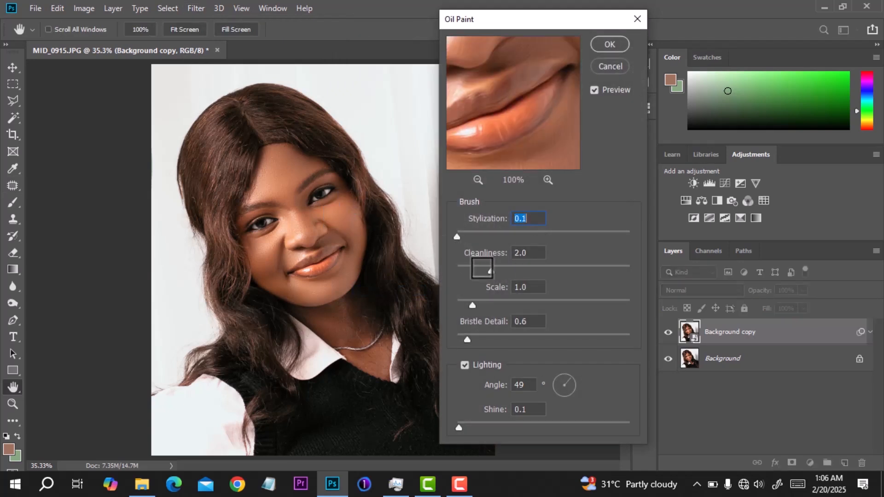
pyautogui.moveTo(491, 272); pyautogui.dragTo(457, 272)
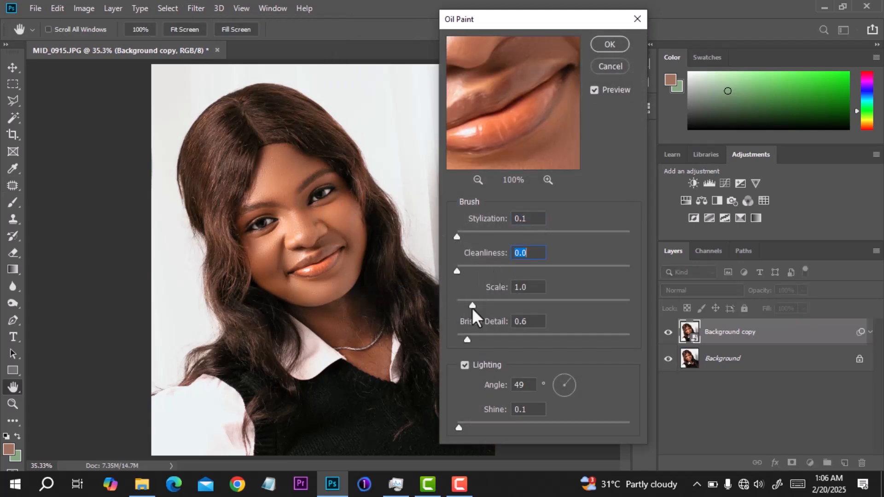
pyautogui.moveTo(471, 305); pyautogui.dragTo(453, 306)
pyautogui.moveTo(468, 340); pyautogui.dragTo(430, 340)
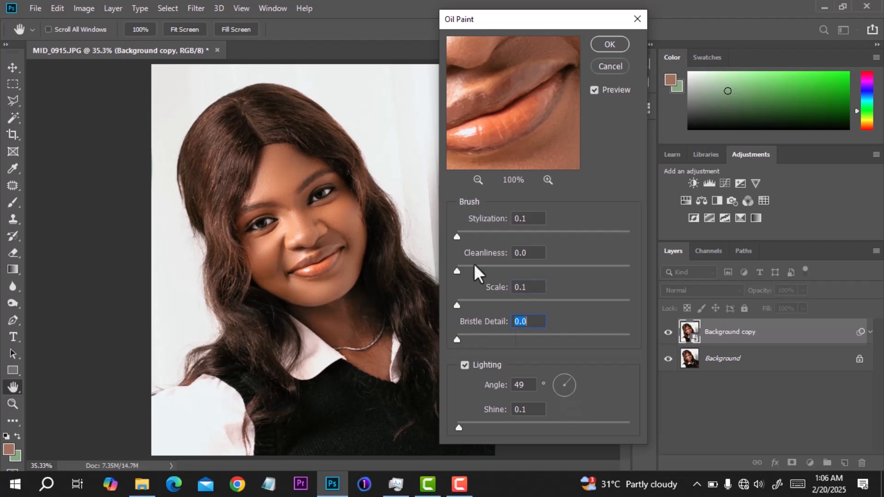
# Raise the Oil Paint Stylization to 6.0 while checking the effect on the hair in the filter preview.
pyautogui.moveTo(482, 126)
pyautogui.mouseDown()
pyautogui.moveTo(529, 141)
pyautogui.moveTo(525, 187)
pyautogui.mouseUp()
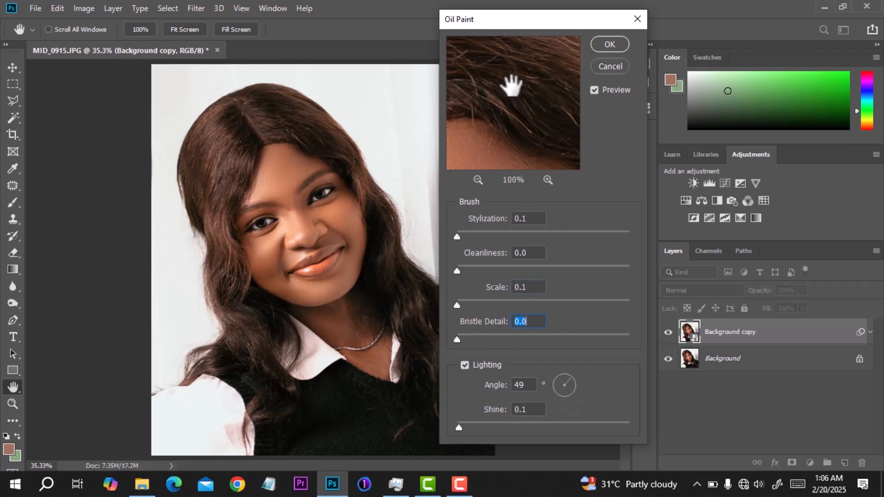
pyautogui.moveTo(512, 86)
pyautogui.mouseDown()
pyautogui.moveTo(513, 161)
pyautogui.moveTo(513, 99)
pyautogui.mouseUp()
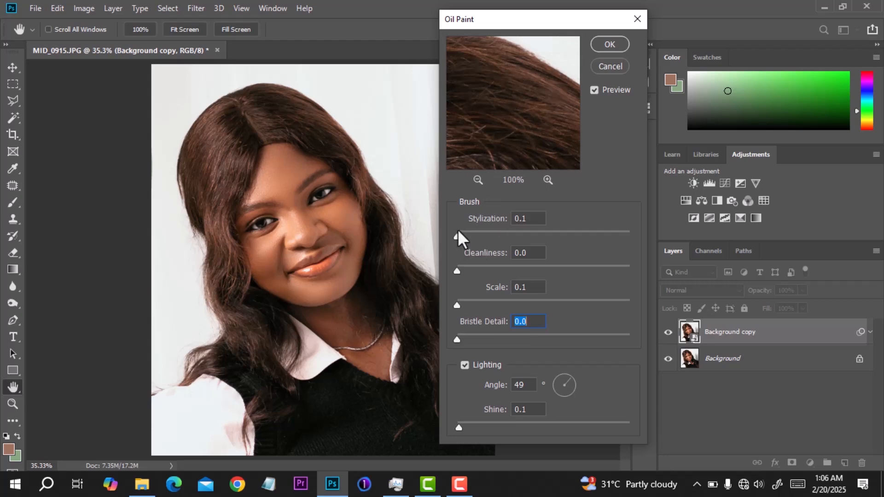
pyautogui.moveTo(461, 234); pyautogui.dragTo(477, 234)
pyautogui.moveTo(511, 138); pyautogui.dragTo(499, 123)
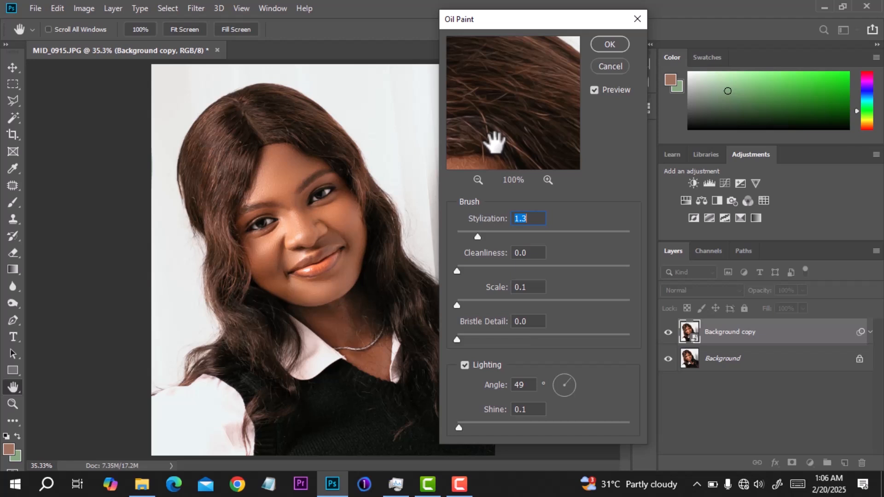
pyautogui.moveTo(494, 134); pyautogui.dragTo(509, 144)
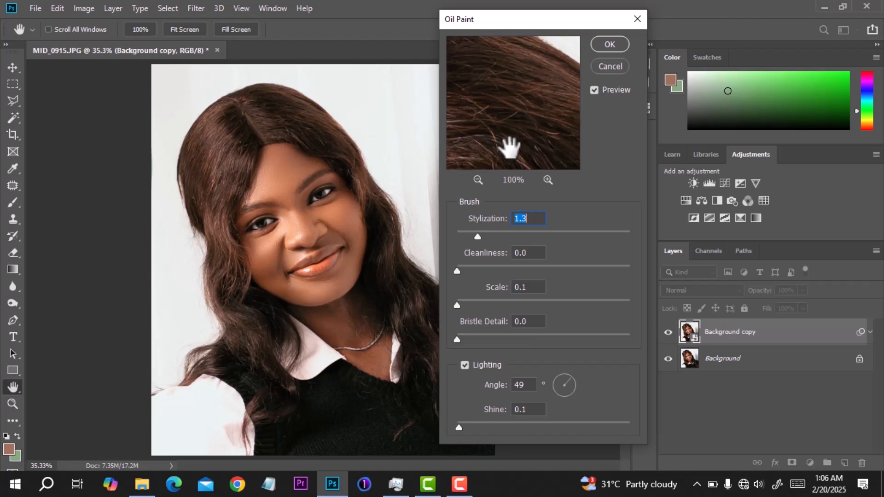
pyautogui.moveTo(481, 236); pyautogui.dragTo(520, 232)
pyautogui.moveTo(488, 114)
pyautogui.mouseDown()
pyautogui.moveTo(490, 83)
pyautogui.moveTo(499, 127)
pyautogui.mouseUp()
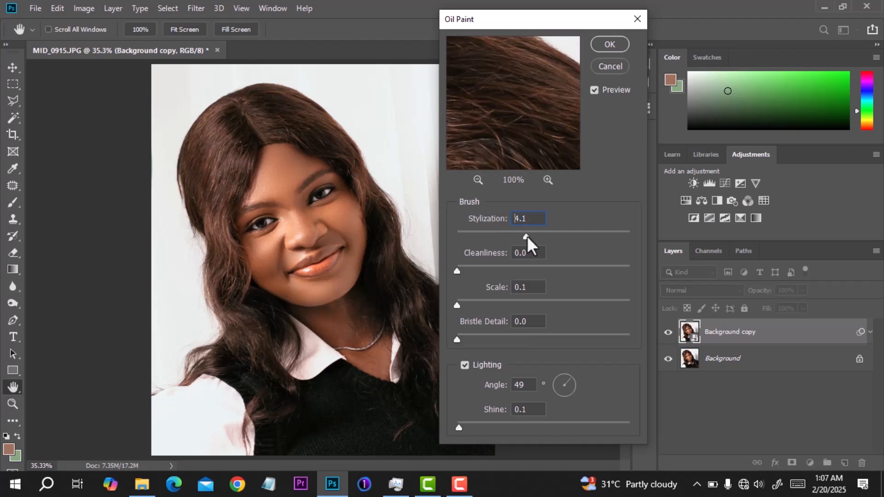
pyautogui.moveTo(531, 234); pyautogui.dragTo(558, 234)
pyautogui.moveTo(486, 142)
pyautogui.mouseDown()
pyautogui.moveTo(485, 105)
pyautogui.moveTo(486, 143)
pyautogui.mouseUp()
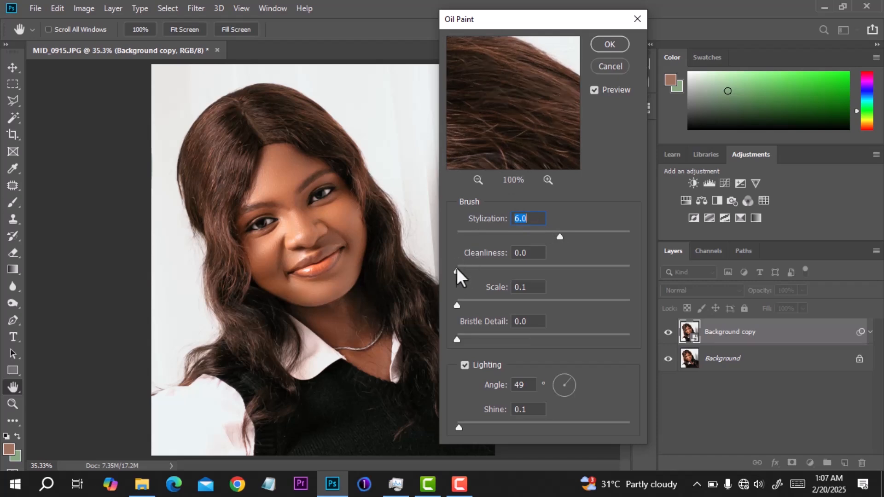
# Set the Oil Paint brush to Cleanliness 2.3, Scale 2.0 and Bristle Detail 1.4.
pyautogui.moveTo(468, 271); pyautogui.dragTo(483, 270)
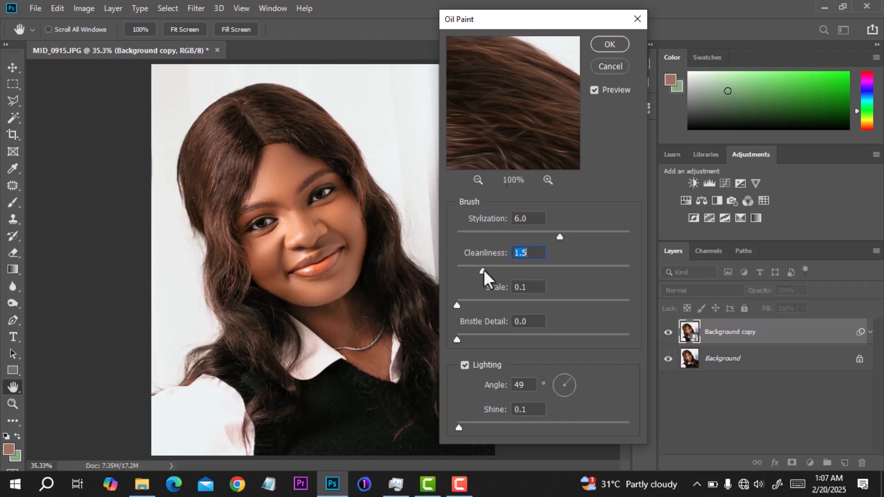
pyautogui.moveTo(467, 23); pyautogui.dragTo(385, 51)
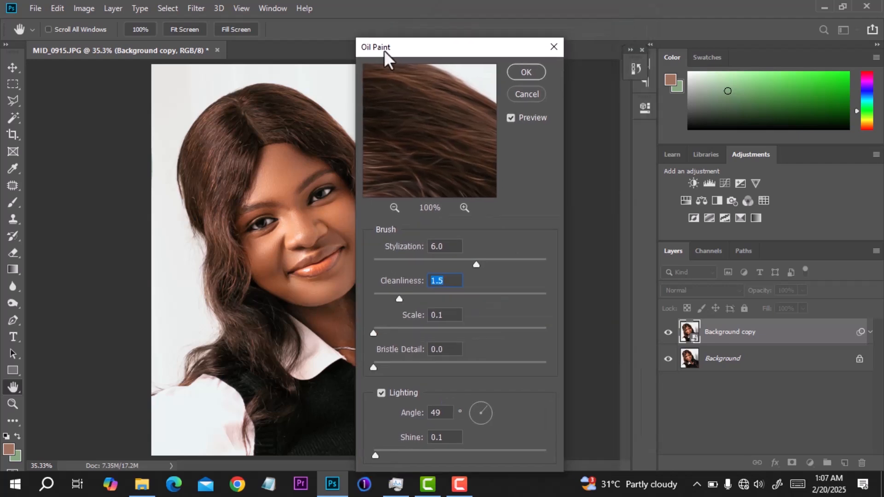
pyautogui.moveTo(401, 297); pyautogui.dragTo(413, 298)
pyautogui.moveTo(375, 334); pyautogui.dragTo(406, 332)
pyautogui.moveTo(380, 367); pyautogui.dragTo(386, 367)
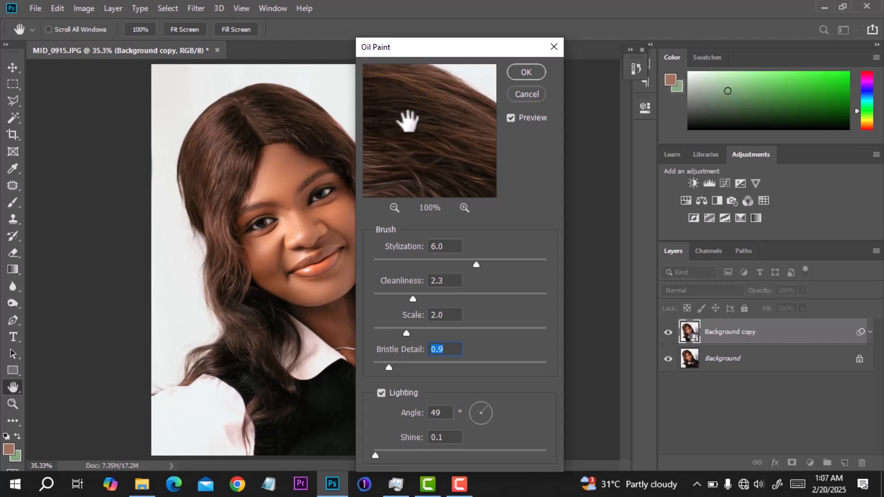
pyautogui.moveTo(388, 367); pyautogui.dragTo(397, 366)
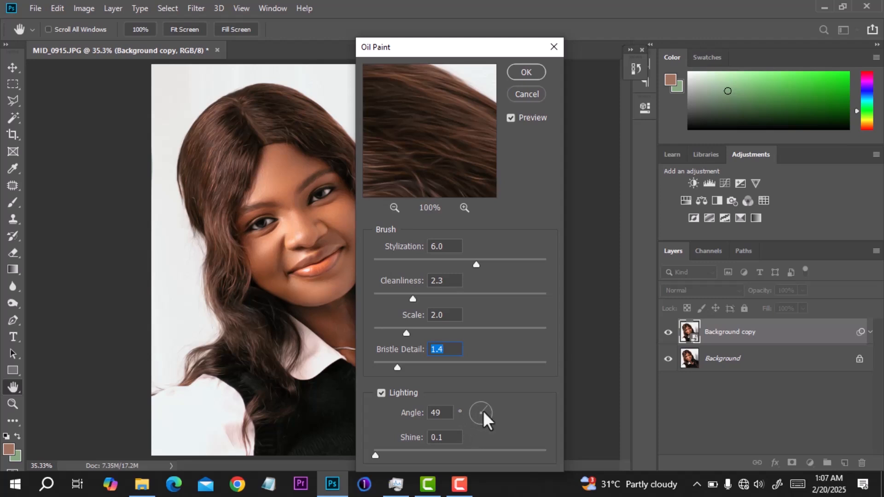
# Set the Oil Paint lighting angle to 45° and Shine to 0.0, and apply the filter.
pyautogui.moveTo(484, 406); pyautogui.dragTo(486, 410)
pyautogui.moveTo(487, 410)
pyautogui.mouseDown()
pyautogui.moveTo(483, 401)
pyautogui.moveTo(488, 406)
pyautogui.mouseUp()
pyautogui.moveTo(380, 455); pyautogui.dragTo(397, 455)
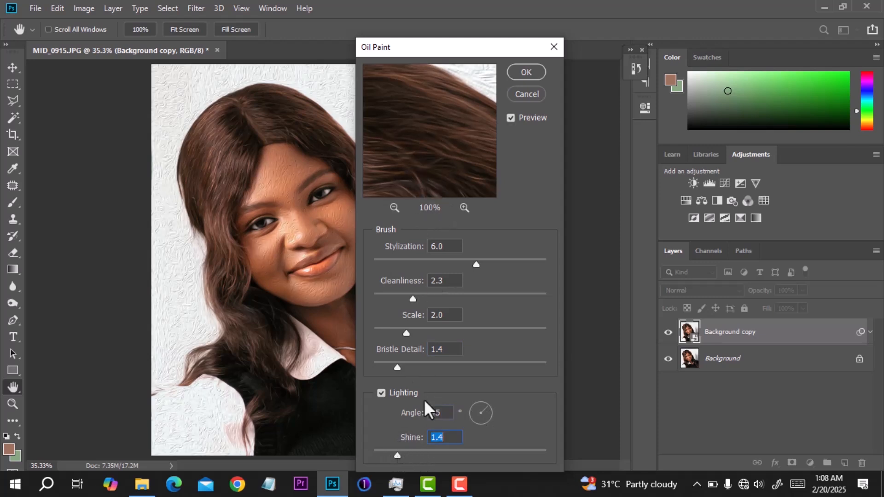
pyautogui.moveTo(397, 456); pyautogui.dragTo(367, 455)
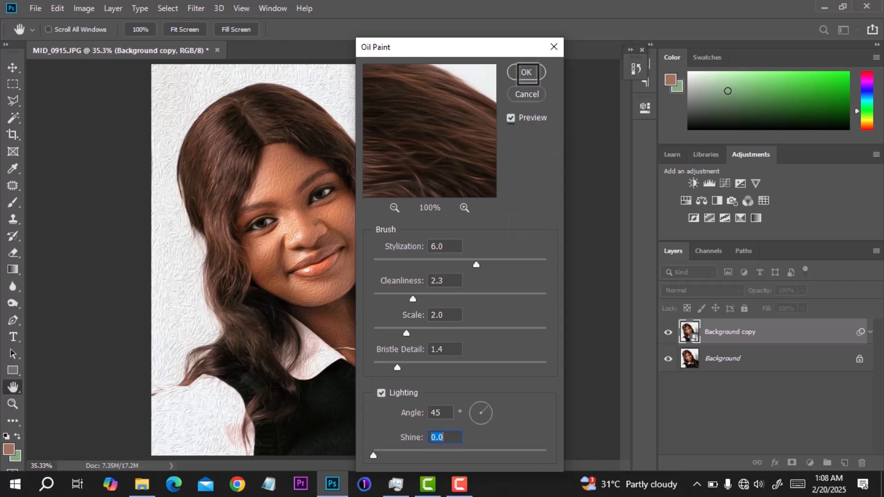
pyautogui.click(527, 73)
# Compare the hair with and without the oil-painted layer by toggling its visibility, up close and on the whole portrait.
pyautogui.scroll(3, 198, 162)
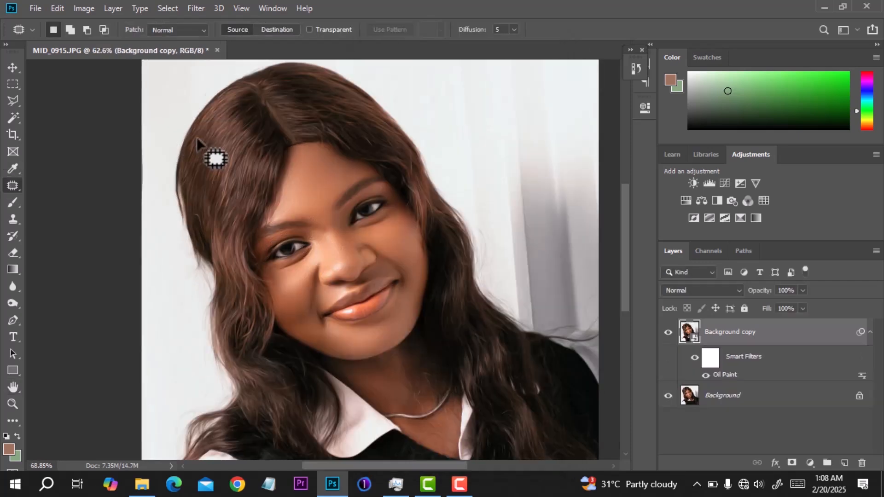
pyautogui.moveTo(214, 153); pyautogui.dragTo(269, 219)
pyautogui.scroll(1, 270, 219)
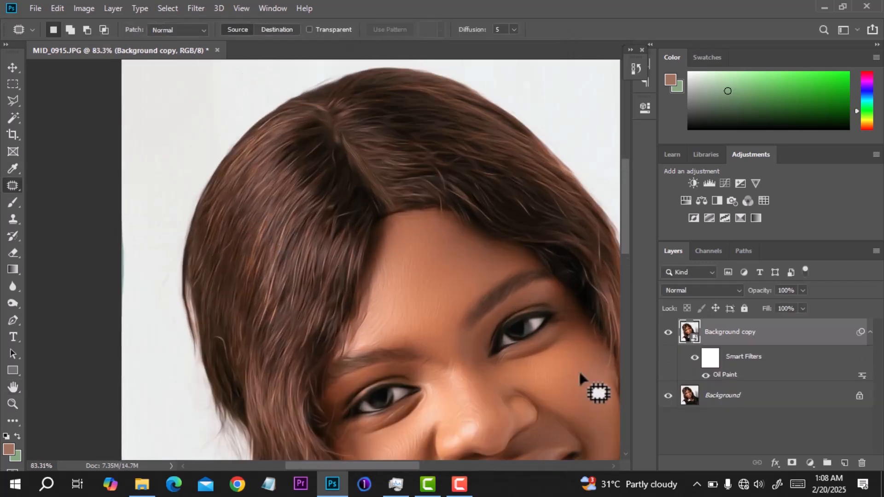
pyautogui.click(669, 333)
pyautogui.click(668, 332)
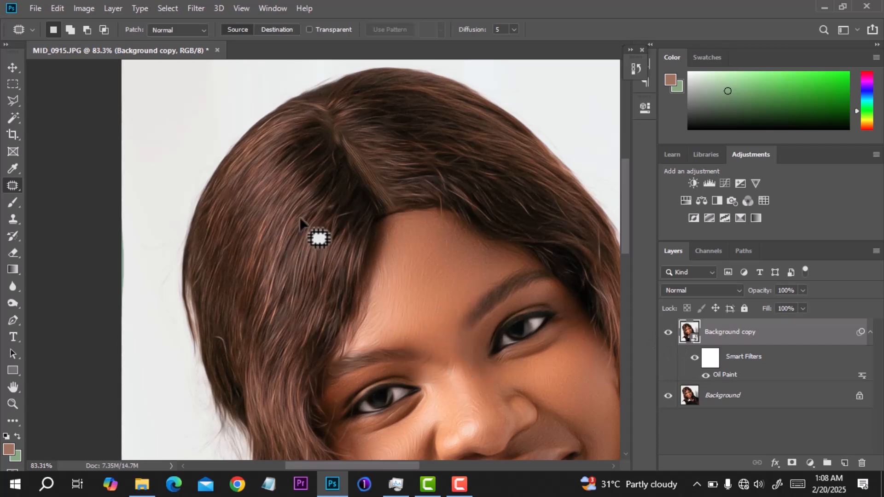
pyautogui.click(668, 332)
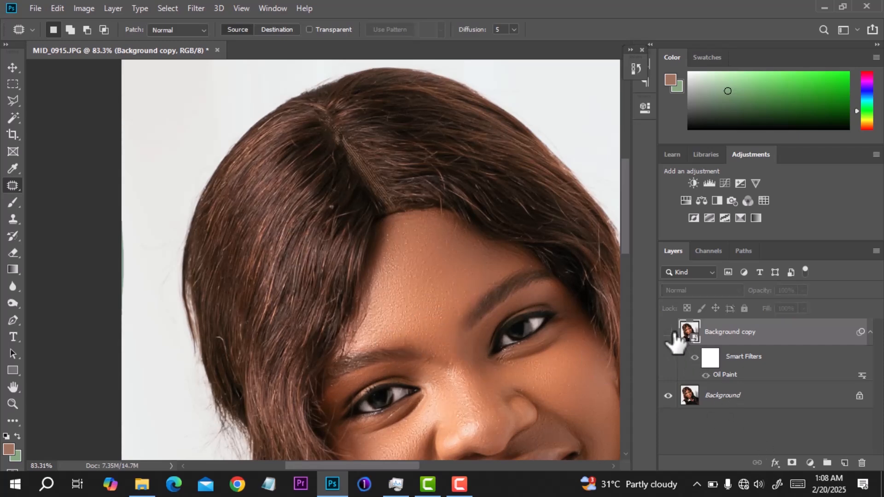
pyautogui.click(669, 332)
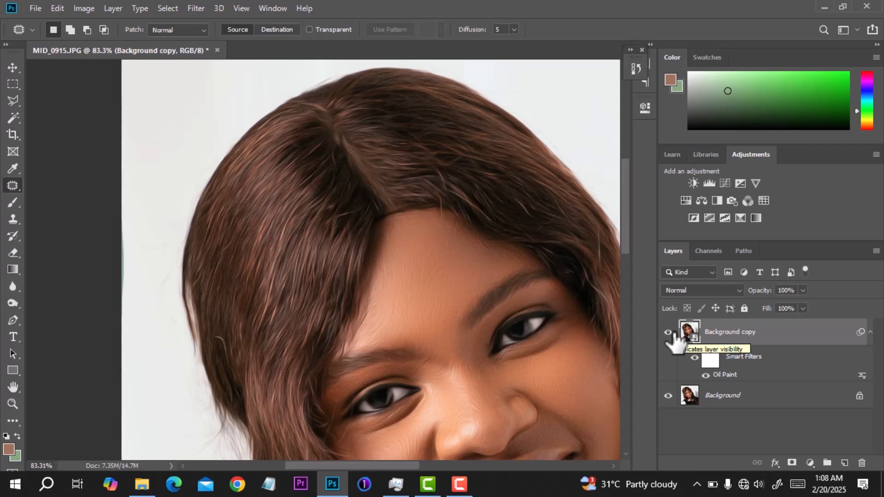
pyautogui.scroll(-4, 374, 134)
pyautogui.scroll(-3, 375, 142)
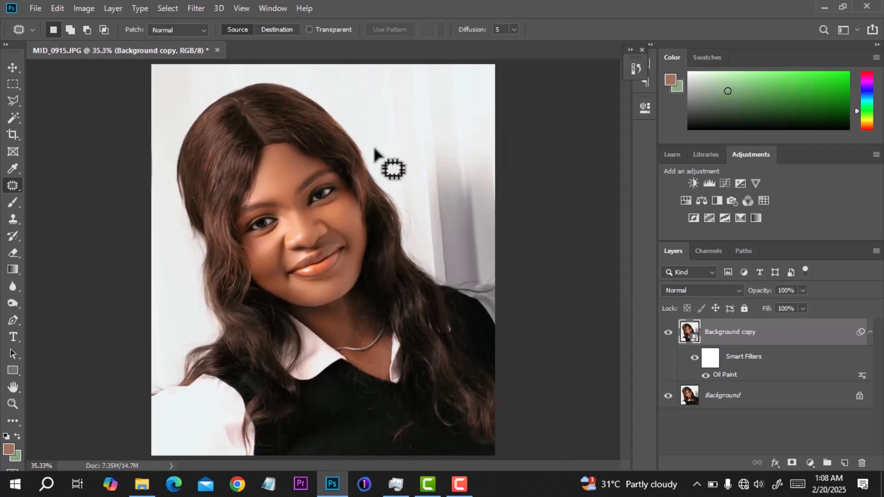
# Add a black layer mask to the Background copy layer to hide the oil paint effect.
pyautogui.scroll(3, 270, 150)
pyautogui.moveTo(270, 151); pyautogui.dragTo(334, 173)
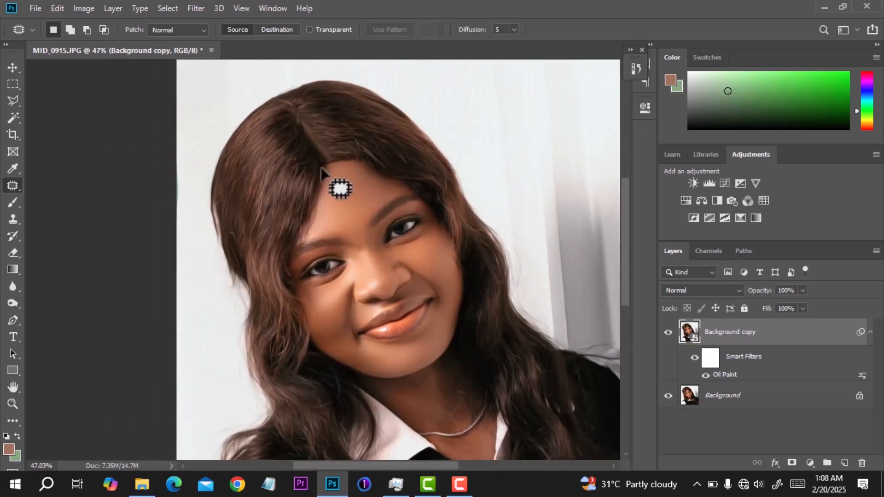
pyautogui.keyDown('alt'); pyautogui.click(792, 463); pyautogui.keyUp('alt')
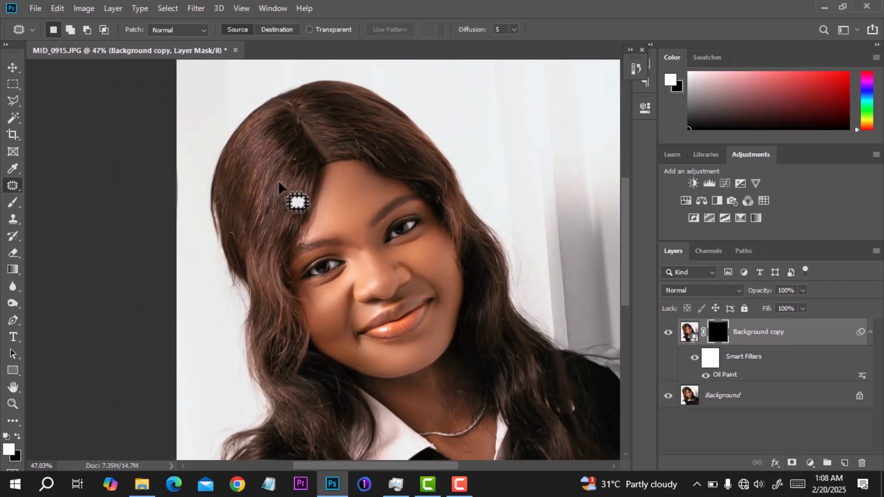
# Prepare the Brush tool with a Soft Round tip at 0% hardness for painting on the layer mask.
pyautogui.click(13, 203)
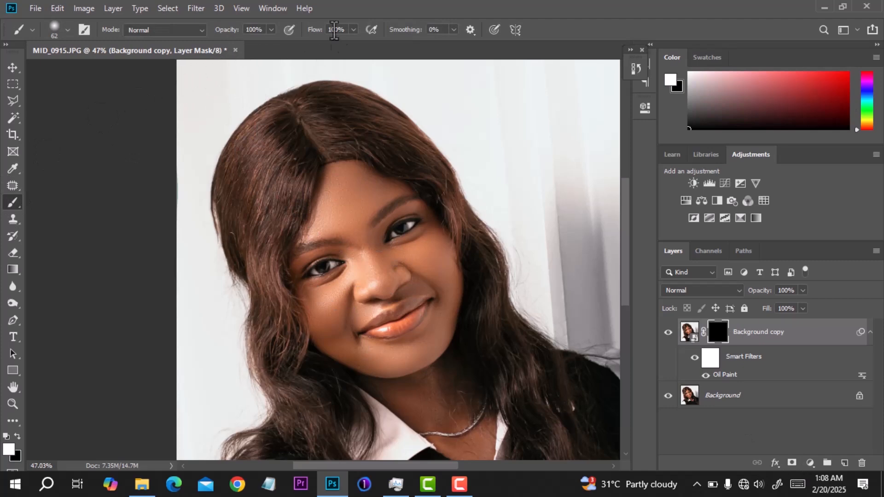
pyautogui.rightClick(245, 98)
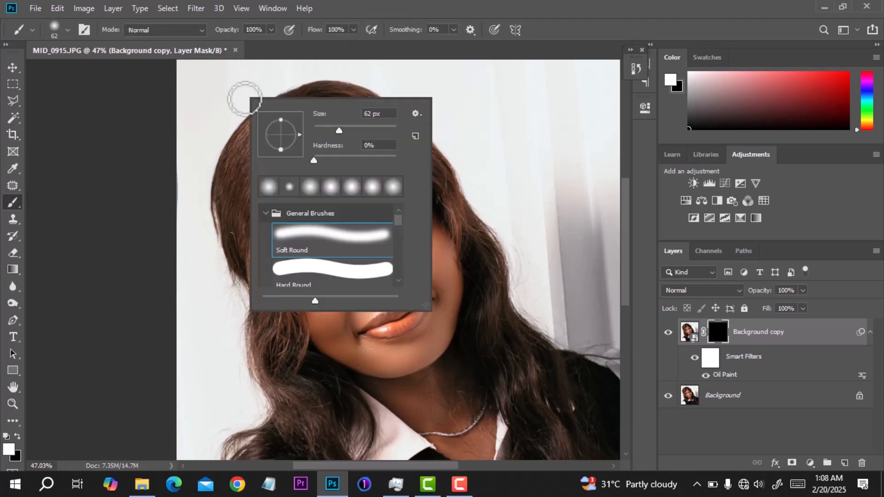
pyautogui.click(312, 159)
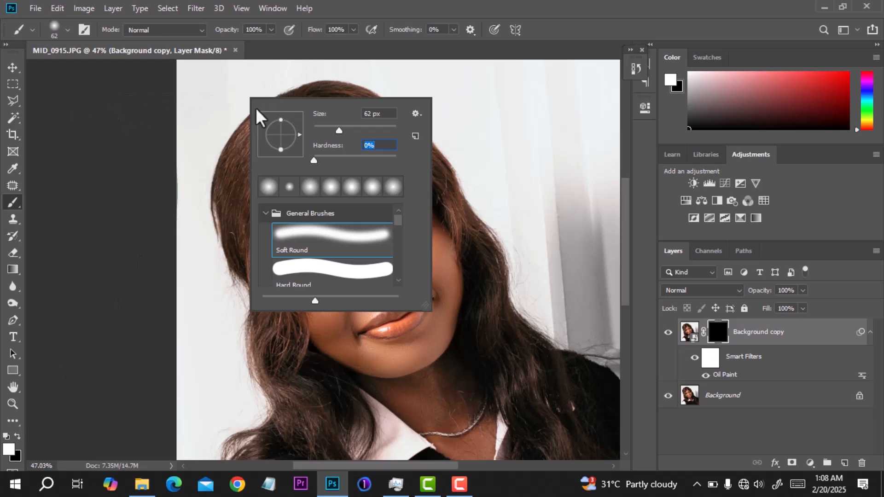
# Set the brush Flow to 10% and paint white on the Background copy mask over the hair at the crown.
pyautogui.press('Return')
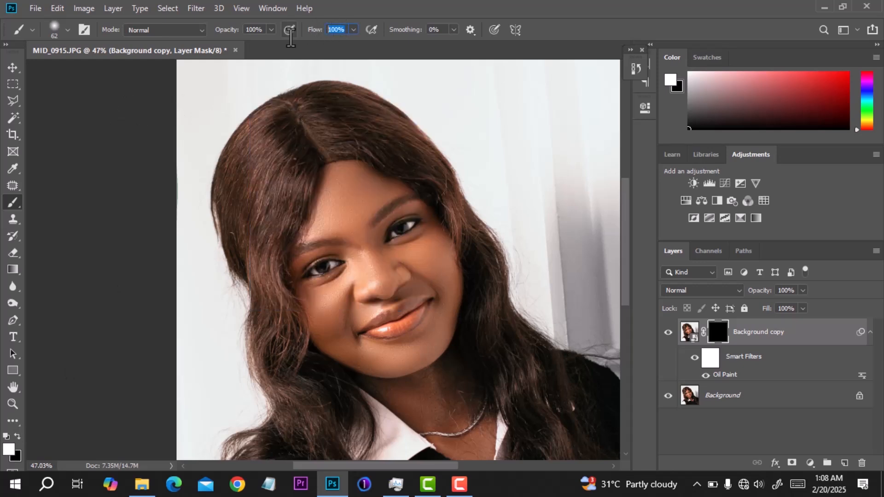
pyautogui.write('1')
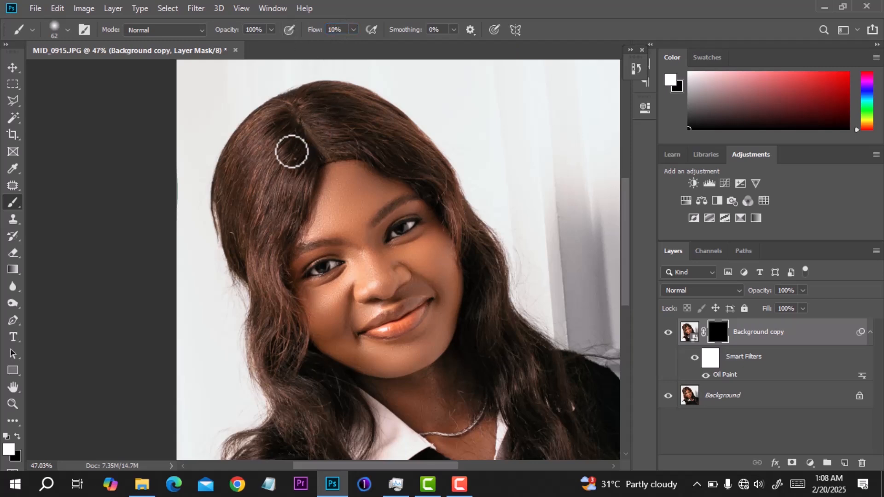
pyautogui.scroll(2, 291, 152)
pyautogui.moveTo(291, 153)
pyautogui.mouseDown()
pyautogui.moveTo(311, 152)
pyautogui.moveTo(246, 212)
pyautogui.mouseUp()
pyautogui.scroll(-1, 311, 153)
pyautogui.press(']')
pyautogui.press(']')
pyautogui.scroll(1, 280, 162)
pyautogui.moveTo(256, 138)
pyautogui.mouseDown()
pyautogui.moveTo(227, 206)
pyautogui.moveTo(224, 303)
pyautogui.moveTo(244, 291)
pyautogui.moveTo(267, 214)
pyautogui.moveTo(320, 121)
pyautogui.moveTo(268, 111)
pyautogui.moveTo(246, 119)
pyautogui.moveTo(263, 122)
pyautogui.moveTo(240, 185)
pyautogui.moveTo(234, 261)
pyautogui.moveTo(263, 367)
pyautogui.moveTo(298, 119)
pyautogui.moveTo(287, 115)
pyautogui.moveTo(323, 89)
pyautogui.moveTo(292, 167)
pyautogui.moveTo(309, 151)
pyautogui.moveTo(331, 171)
pyautogui.moveTo(399, 198)
pyautogui.moveTo(433, 204)
pyautogui.moveTo(456, 193)
pyautogui.mouseUp()
pyautogui.press('space')
pyautogui.moveTo(542, 290); pyautogui.dragTo(463, 184)
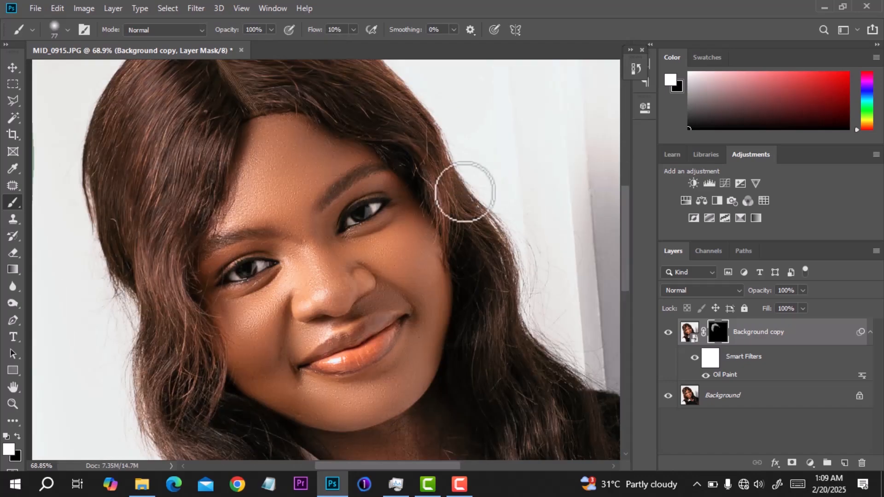
# Paint the oil paint effect into the long hair on the image's right side, from the cheek to the shoulder, with a larger brush.
pyautogui.moveTo(481, 270); pyautogui.dragTo(480, 331)
pyautogui.moveTo(480, 330); pyautogui.dragTo(504, 330)
pyautogui.moveTo(497, 336); pyautogui.dragTo(442, 226)
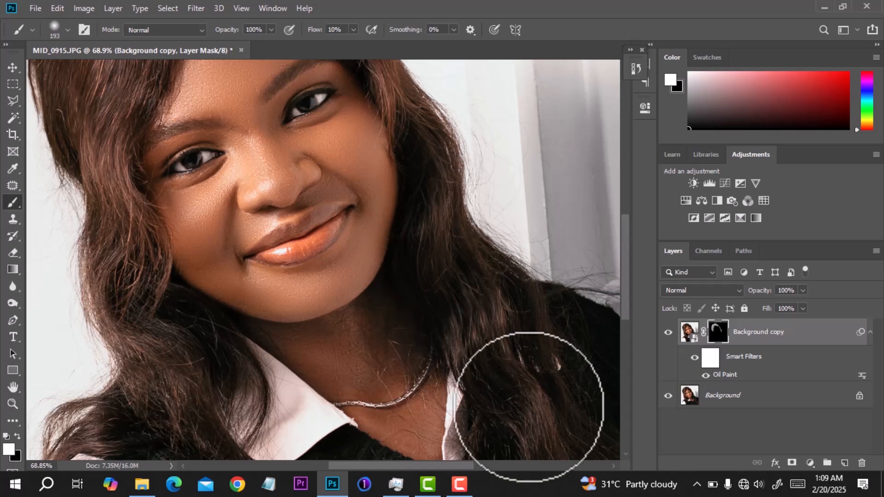
pyautogui.moveTo(523, 386); pyautogui.dragTo(474, 255)
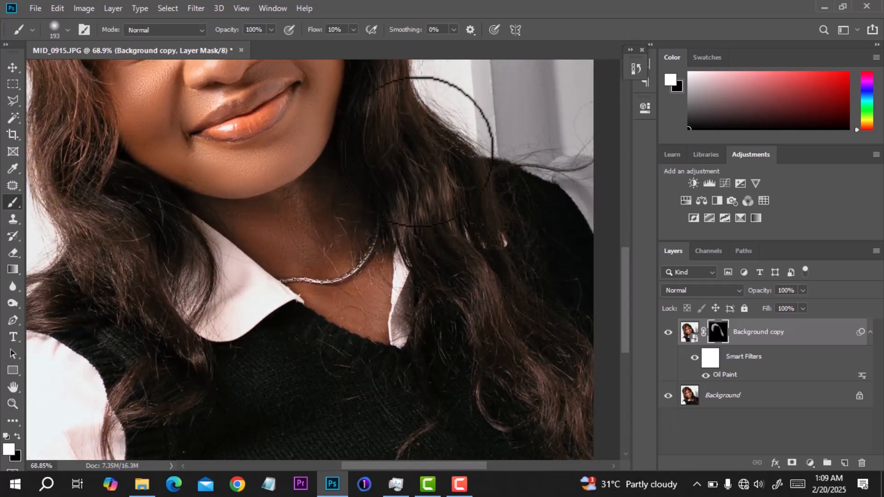
# Reveal the oil paint effect on the long locks on the image's left side, down to the shoulder, with a brush of about 100 px.
pyautogui.moveTo(204, 292); pyautogui.dragTo(379, 335)
pyautogui.moveTo(236, 179)
pyautogui.mouseDown()
pyautogui.moveTo(269, 242)
pyautogui.moveTo(321, 305)
pyautogui.moveTo(324, 266)
pyautogui.moveTo(347, 339)
pyautogui.mouseUp()
pyautogui.moveTo(347, 339); pyautogui.dragTo(302, 331)
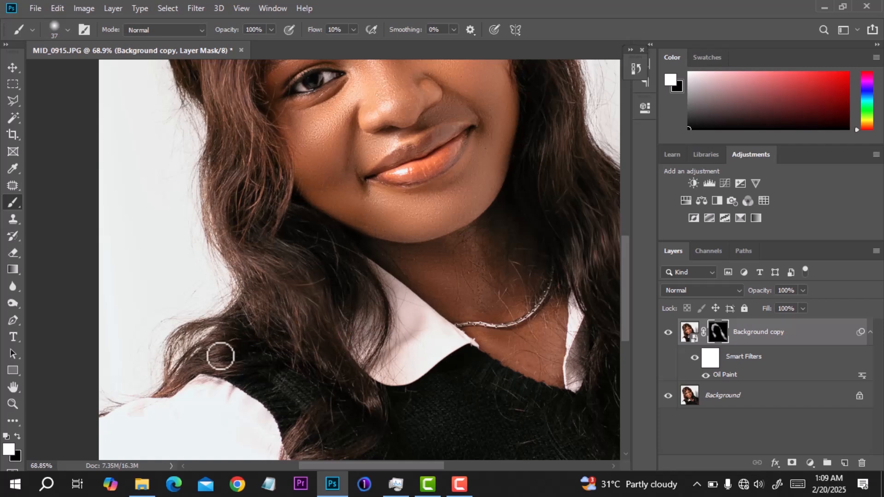
pyautogui.press(']')
pyautogui.press(']')
pyautogui.press(']')
pyautogui.press(']')
pyautogui.press(']')
pyautogui.press(']')
pyautogui.press(']')
pyautogui.moveTo(339, 424); pyautogui.dragTo(326, 353)
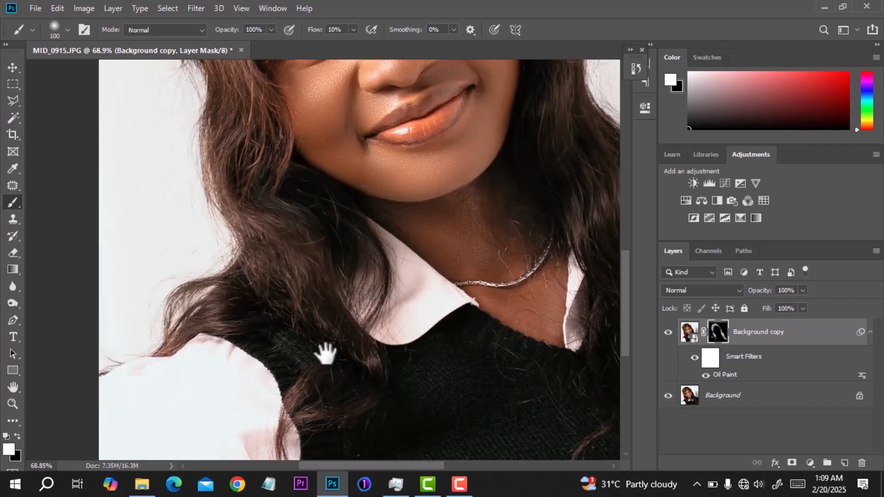
pyautogui.moveTo(266, 157); pyautogui.dragTo(312, 395)
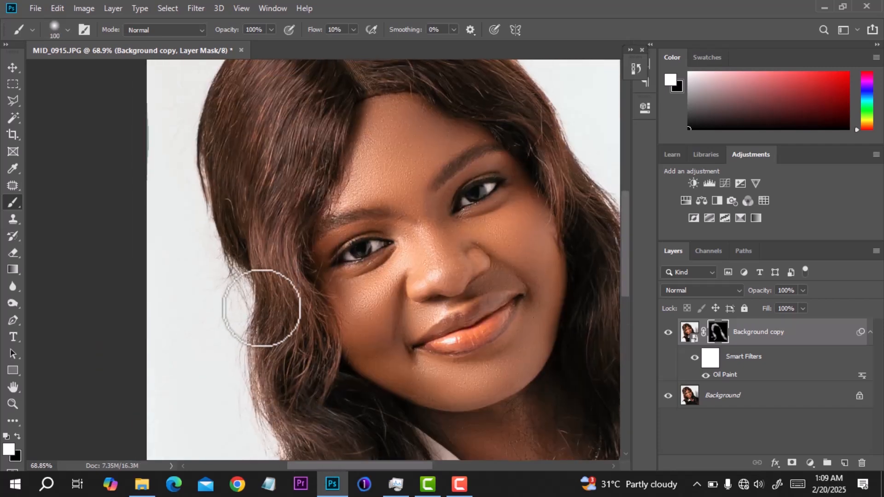
# Brush over the crown, the parting and the right-side hair again on the mask to strengthen the smoothing.
pyautogui.moveTo(234, 133); pyautogui.dragTo(236, 237)
pyautogui.press(']')
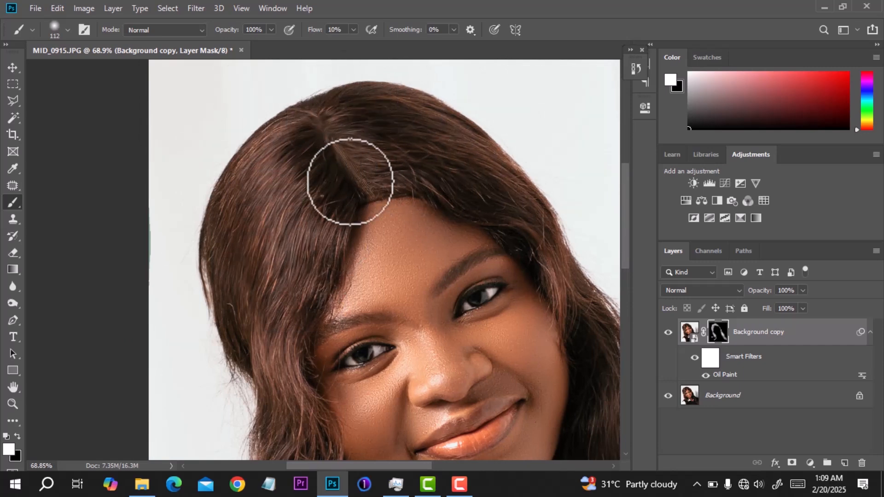
pyautogui.moveTo(351, 182)
pyautogui.mouseDown()
pyautogui.moveTo(335, 146)
pyautogui.moveTo(365, 120)
pyautogui.moveTo(392, 120)
pyautogui.mouseUp()
pyautogui.moveTo(518, 208)
pyautogui.mouseDown()
pyautogui.moveTo(471, 158)
pyautogui.moveTo(541, 246)
pyautogui.moveTo(562, 319)
pyautogui.moveTo(498, 198)
pyautogui.mouseUp()
pyautogui.moveTo(514, 302)
pyautogui.mouseDown()
pyautogui.moveTo(418, 159)
pyautogui.moveTo(456, 173)
pyautogui.mouseUp()
pyautogui.moveTo(446, 160)
pyautogui.mouseDown()
pyautogui.moveTo(514, 328)
pyautogui.moveTo(442, 182)
pyautogui.moveTo(457, 283)
pyautogui.mouseUp()
pyautogui.hotkey('ctrl', '0')
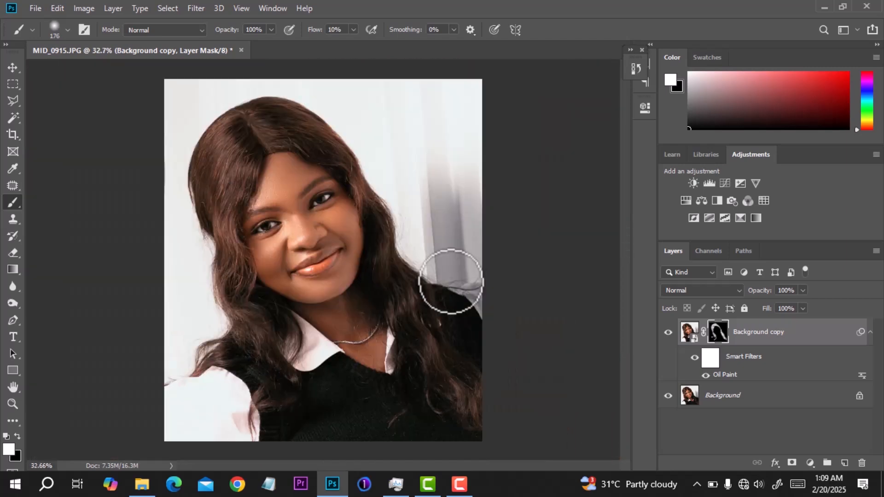
# Compare the hair with and without the masked Background copy layer, up close and across the whole portrait.
pyautogui.scroll(-4, 449, 278)
pyautogui.scroll(11, 257, 174)
pyautogui.moveTo(256, 175); pyautogui.dragTo(403, 343)
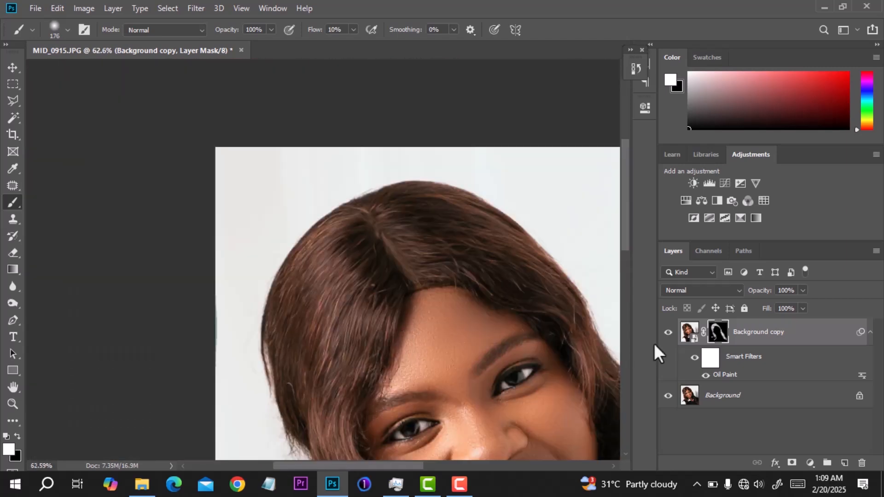
pyautogui.click(668, 332)
pyautogui.click(668, 332)
pyautogui.click(668, 332)
pyautogui.scroll(5, 424, 296)
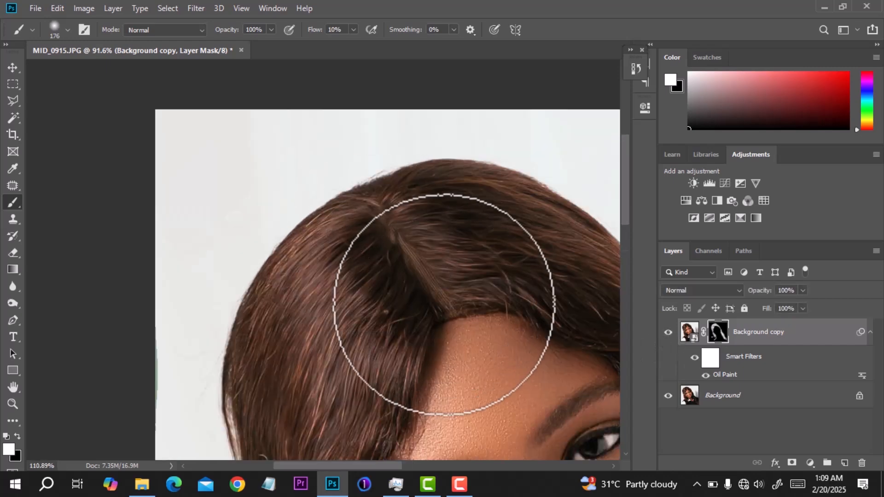
pyautogui.click(668, 332)
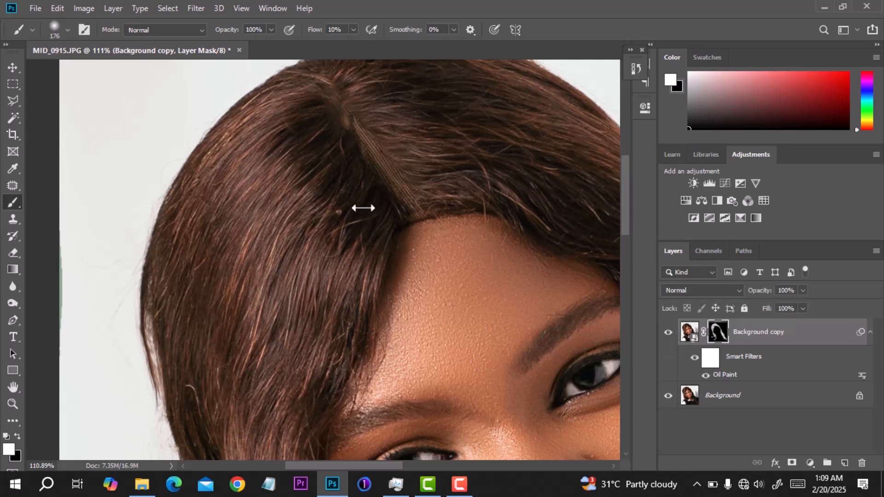
pyautogui.scroll(-5, 363, 208)
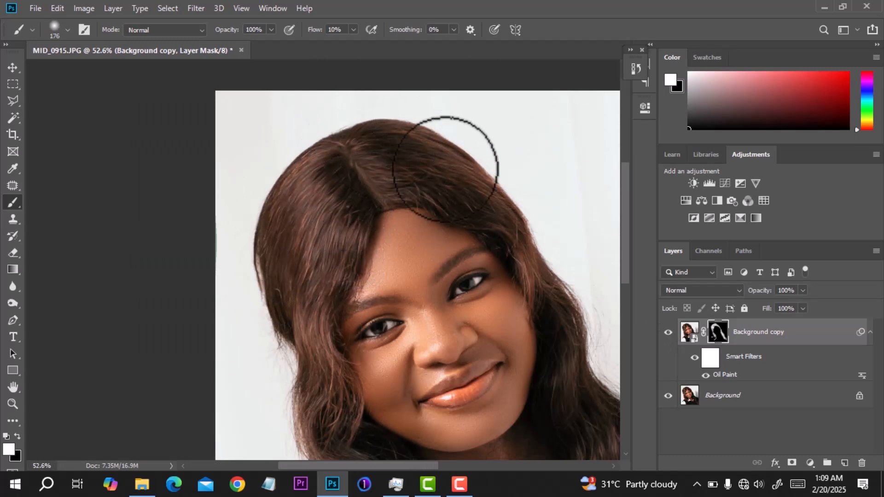
pyautogui.moveTo(318, 345); pyautogui.dragTo(272, 139)
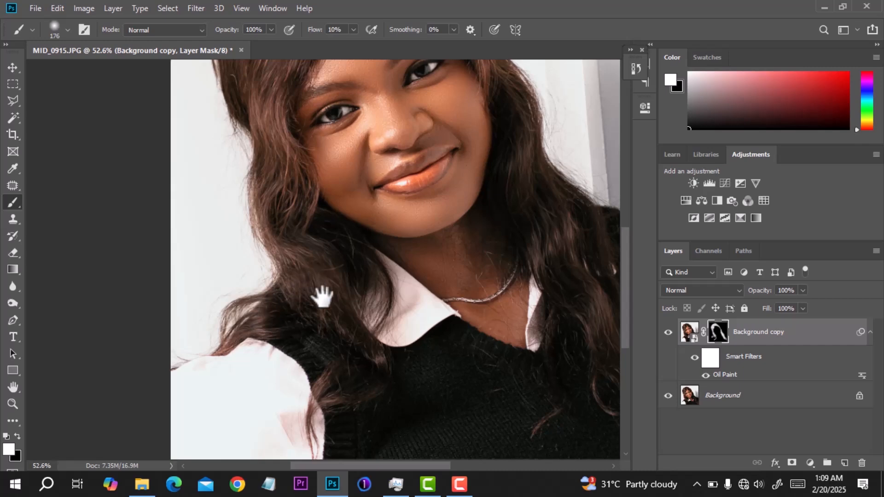
pyautogui.scroll(-5, 343, 290)
pyautogui.scroll(6, 295, 207)
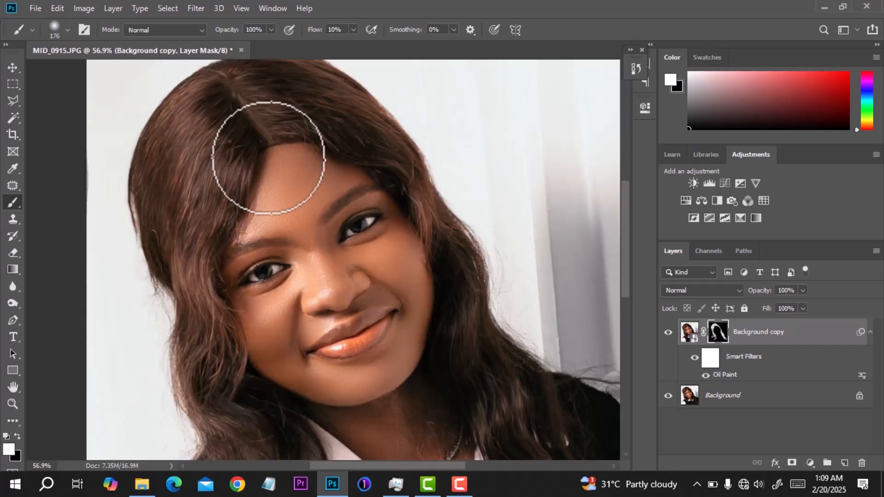
pyautogui.moveTo(269, 158); pyautogui.dragTo(362, 239)
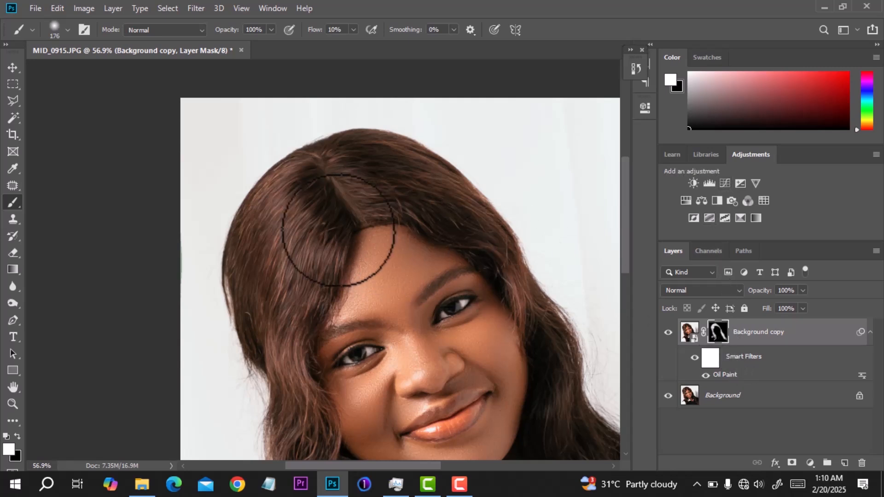
# Reopen the Oil Paint smart filter settings for review and accept them.
pyautogui.doubleClick(725, 375)
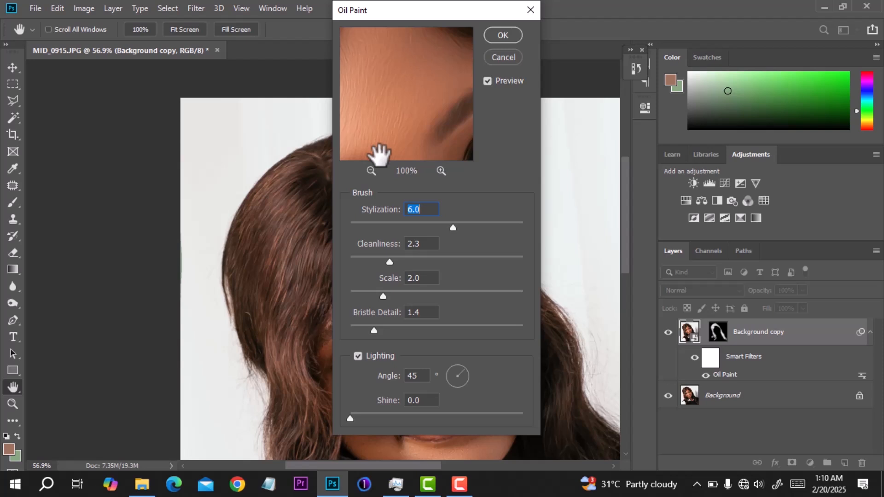
pyautogui.click(503, 35)
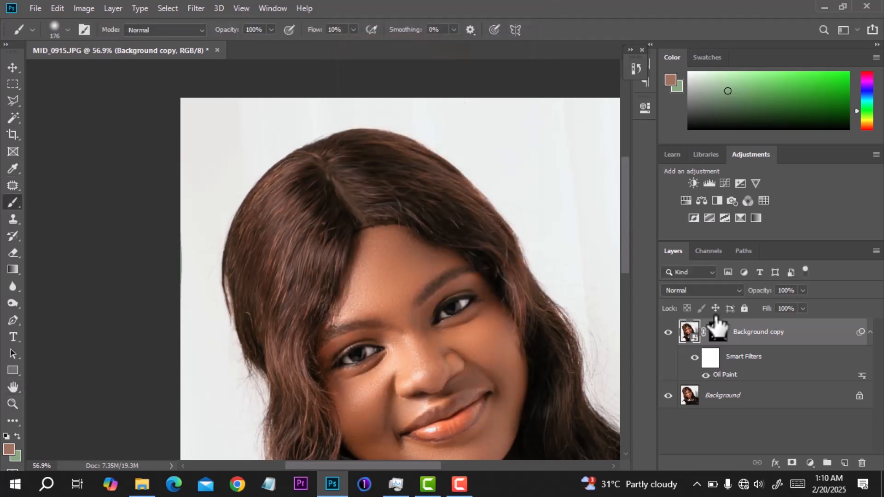
pyautogui.scroll(1, 422, 245)
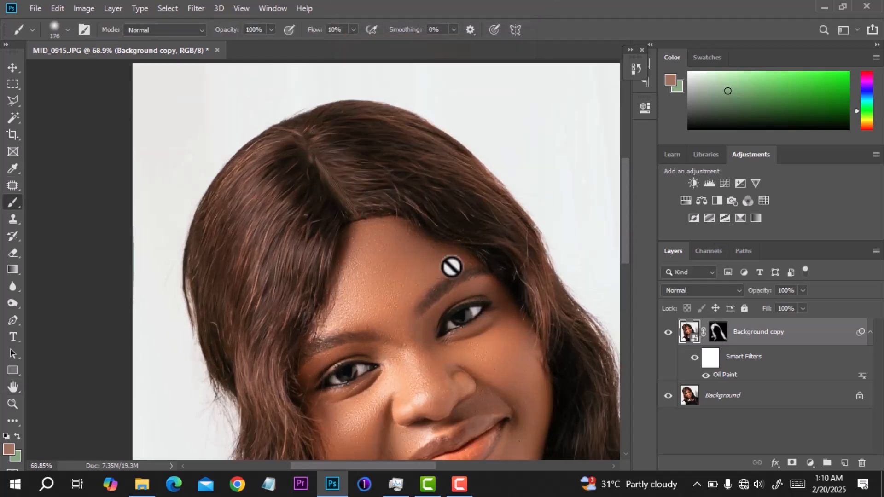
# Add a Curves adjustment layer above the Background copy and rename it 1.
pyautogui.click(721, 183)
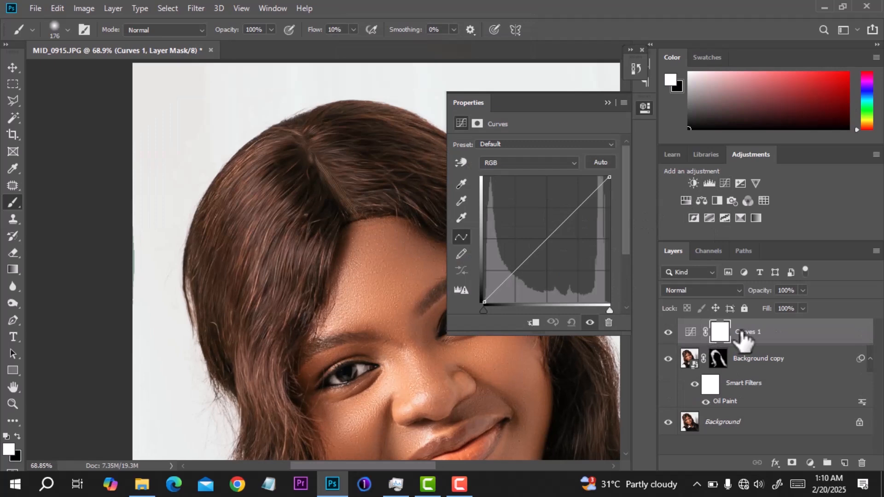
pyautogui.doubleClick(747, 332)
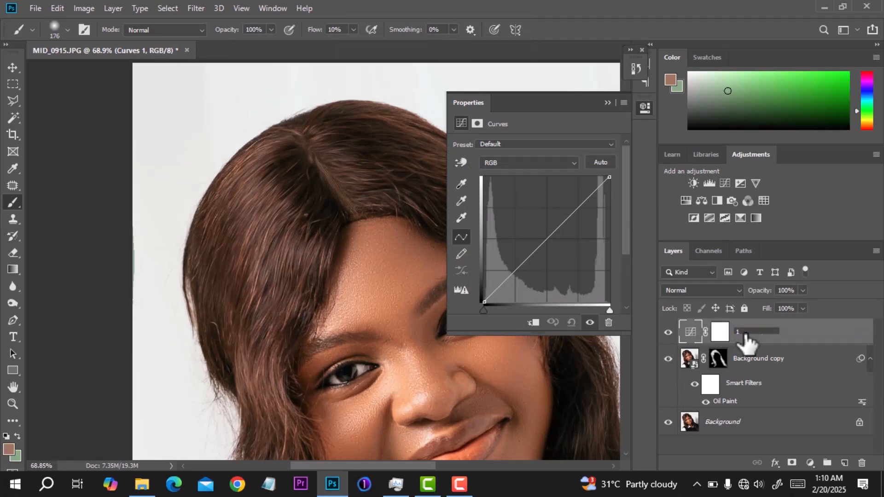
pyautogui.press('Return')
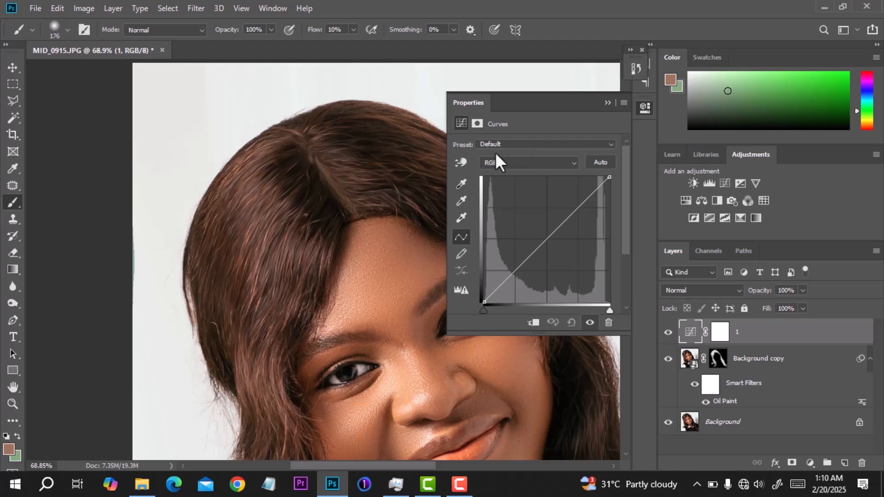
pyautogui.click(607, 104)
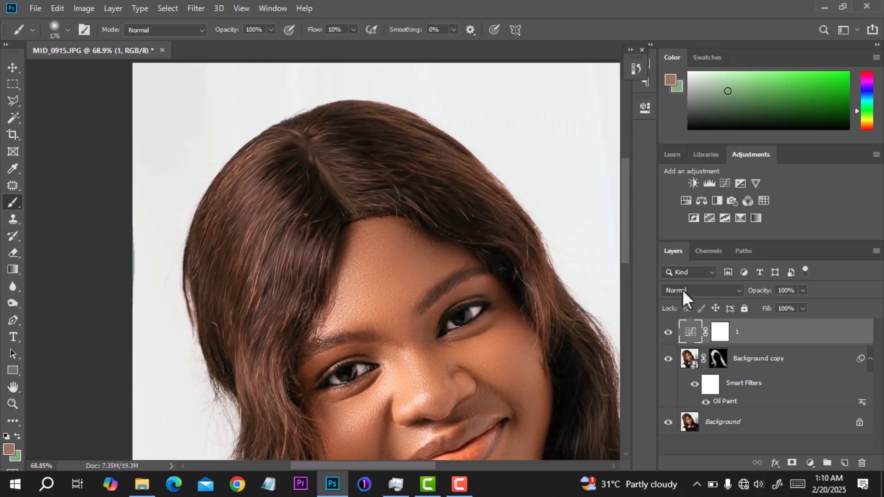
# Set layer 1's blend mode to Screen and invert its layer mask to black.
pyautogui.click(683, 291)
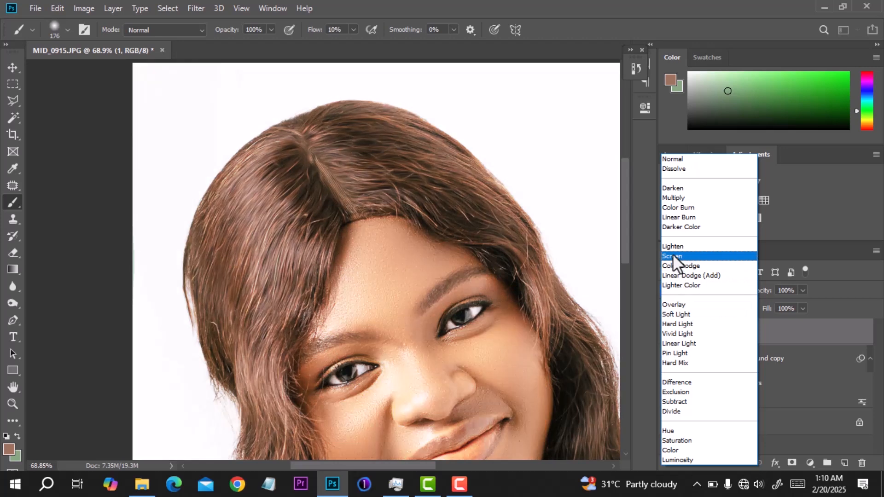
pyautogui.click(673, 256)
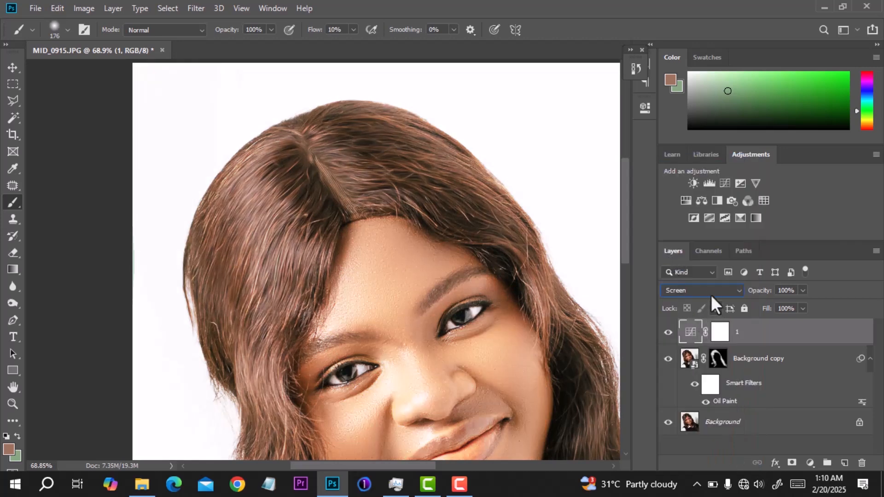
pyautogui.click(720, 333)
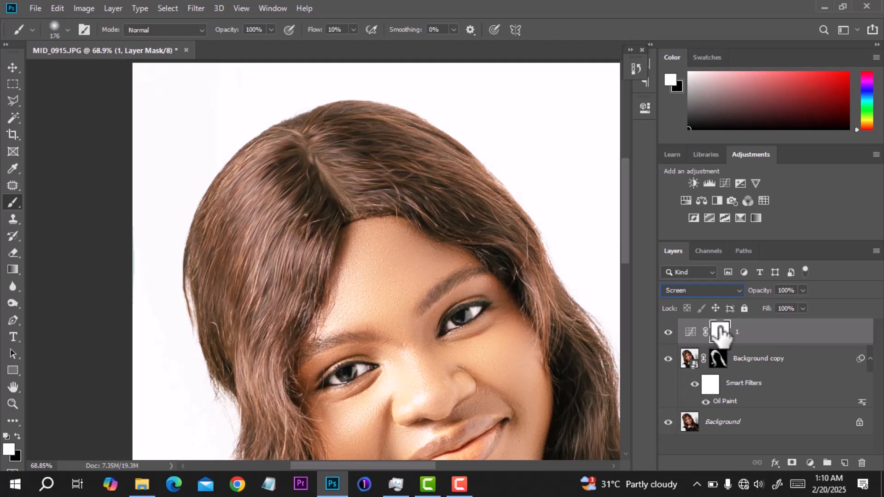
pyautogui.hotkey('ctrl', 'i')
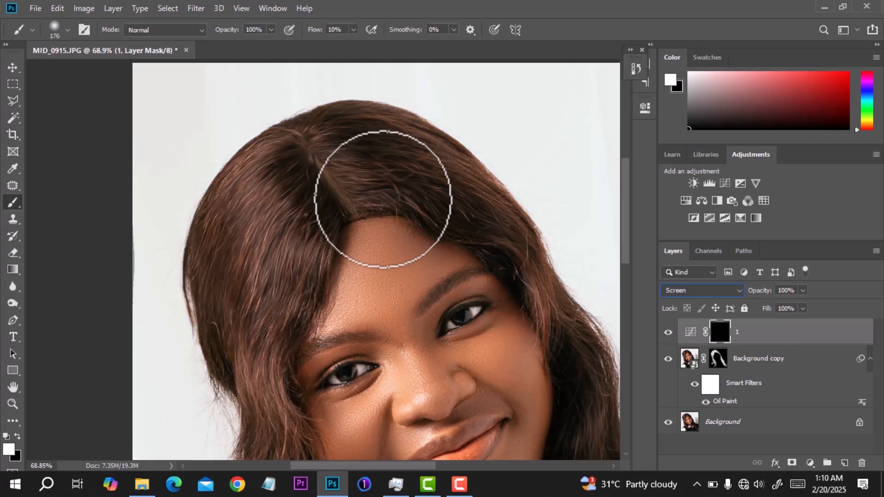
# Add a second Curves adjustment layer above layer 1 and set its blend mode to Multiply.
pyautogui.hotkey('ctrl', '0')
pyautogui.click(14, 187)
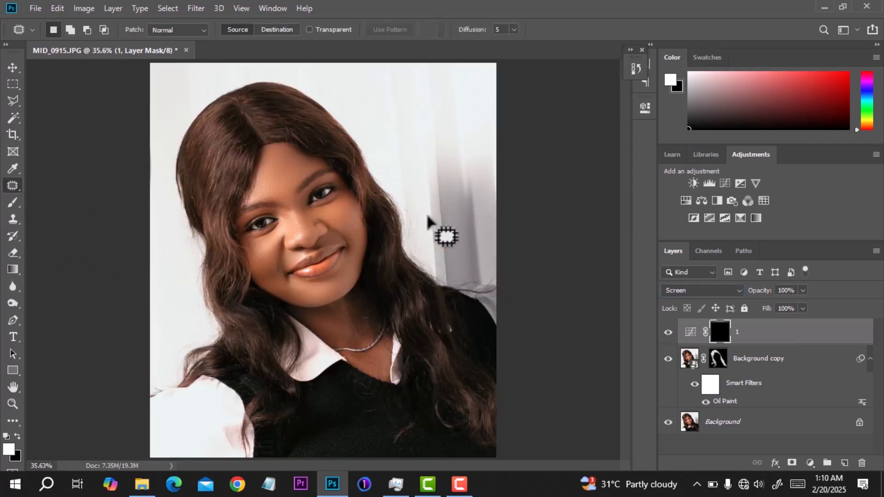
pyautogui.scroll(3, 316, 176)
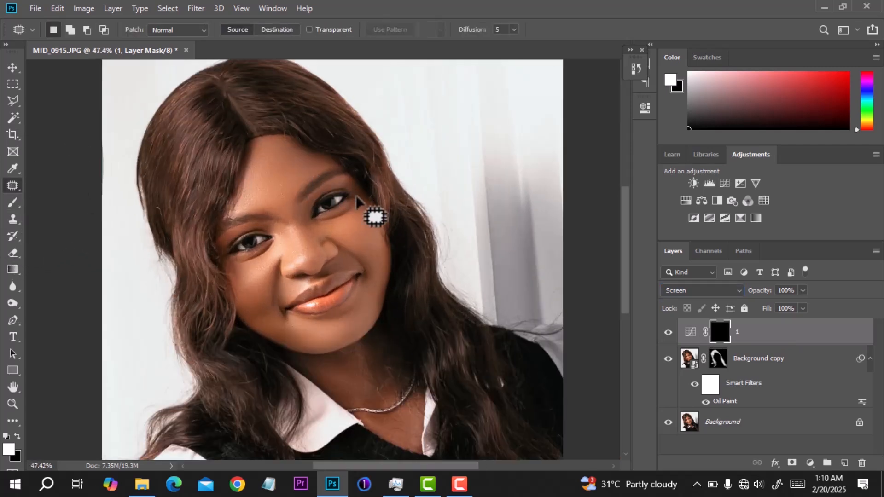
pyautogui.scroll(-1, 356, 196)
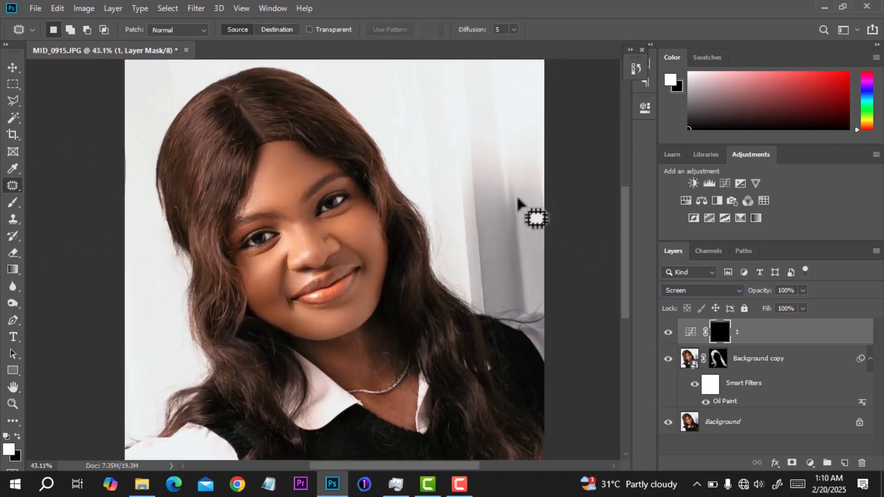
pyautogui.click(725, 183)
pyautogui.click(608, 102)
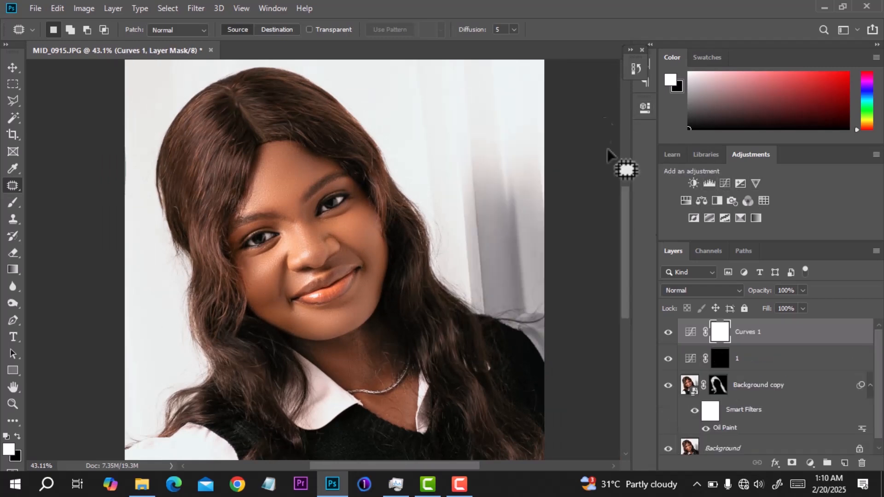
pyautogui.click(689, 289)
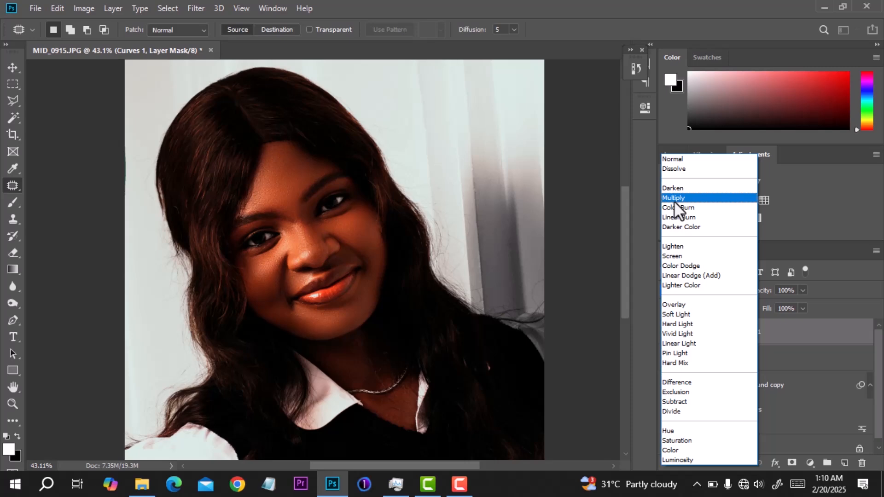
pyautogui.click(674, 199)
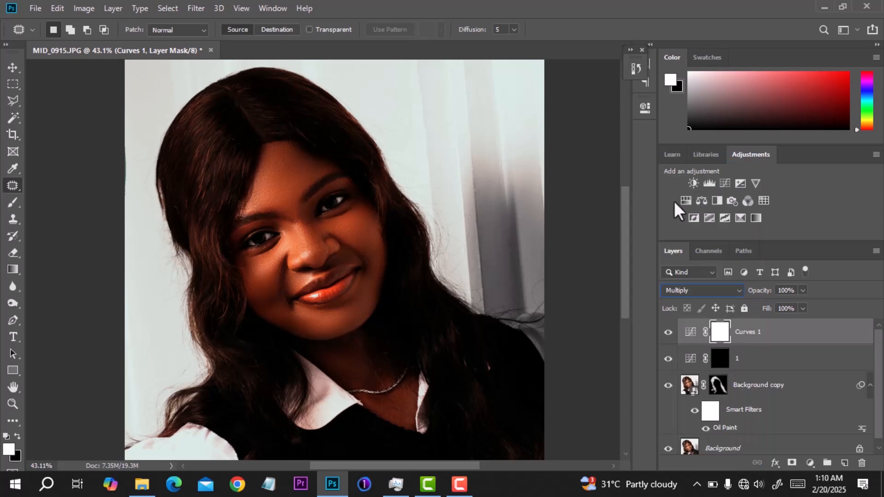
# Invert the Multiply Curves layer's mask to black.
pyautogui.doubleClick(761, 331)
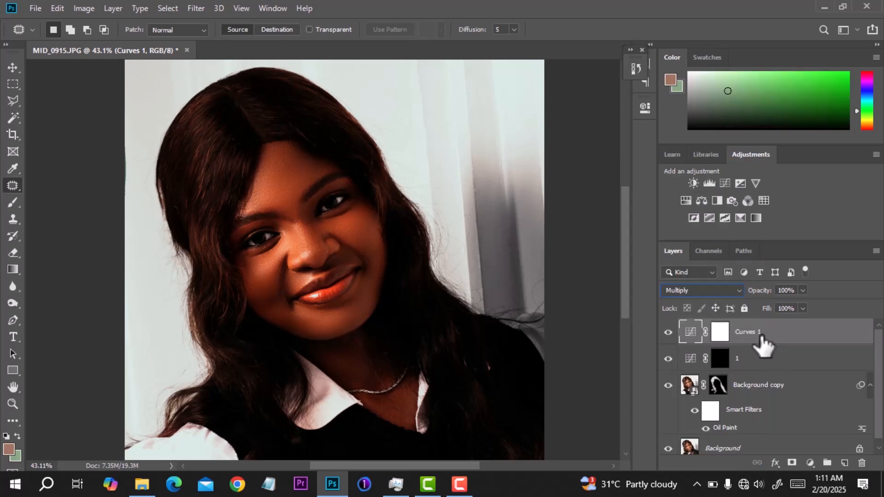
pyautogui.click(719, 335)
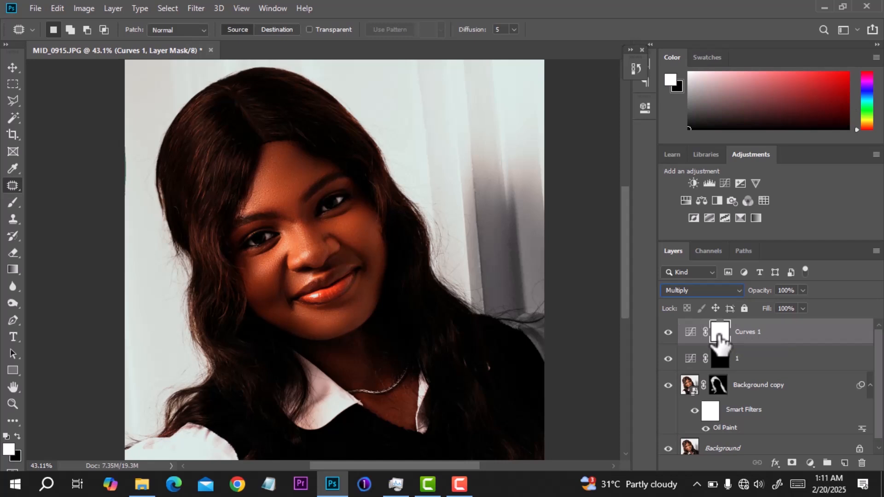
pyautogui.doubleClick(692, 333)
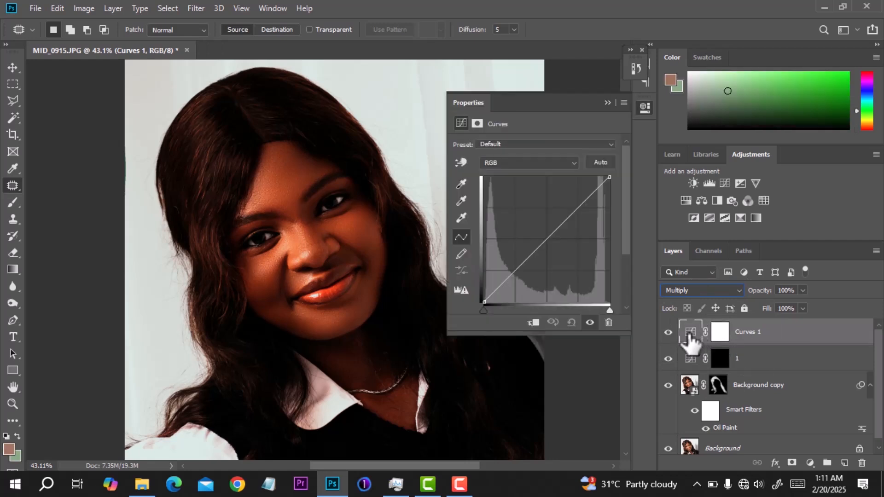
pyautogui.click(722, 339)
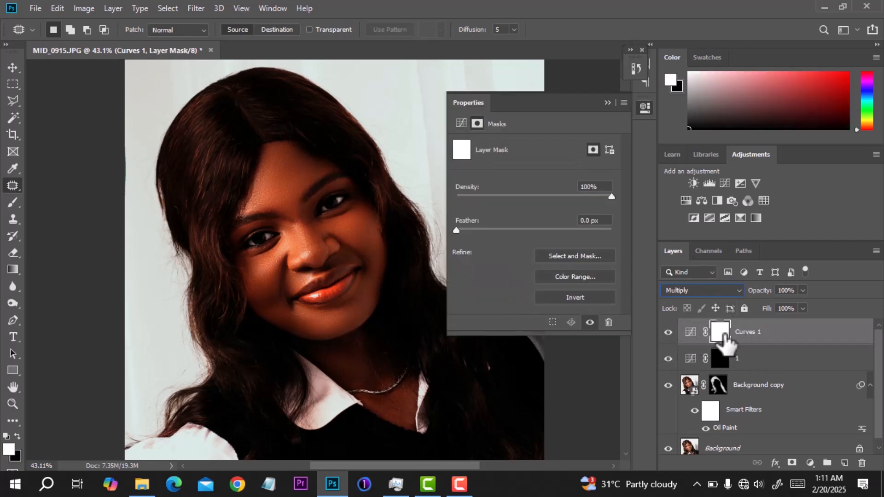
pyautogui.click(578, 297)
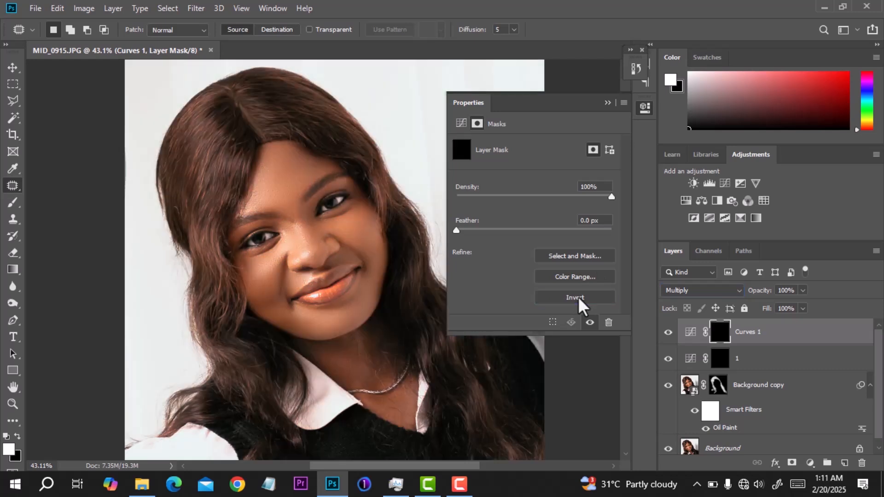
pyautogui.click(604, 98)
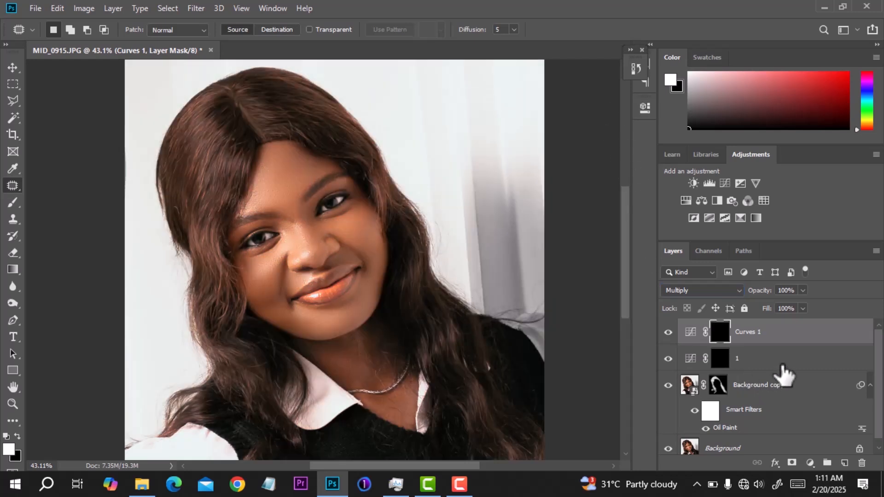
# Switch to the Brush tool at size 88 and rename the Multiply Curves layer 2.
pyautogui.click(14, 202)
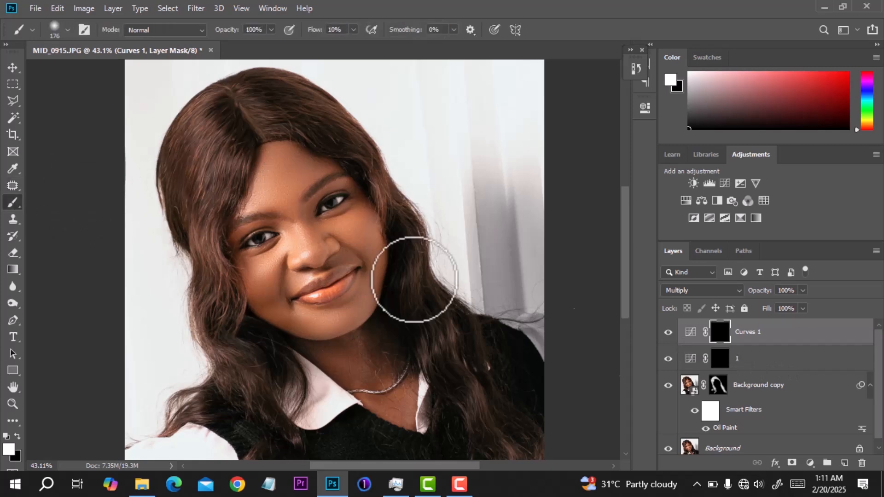
pyautogui.click(718, 359)
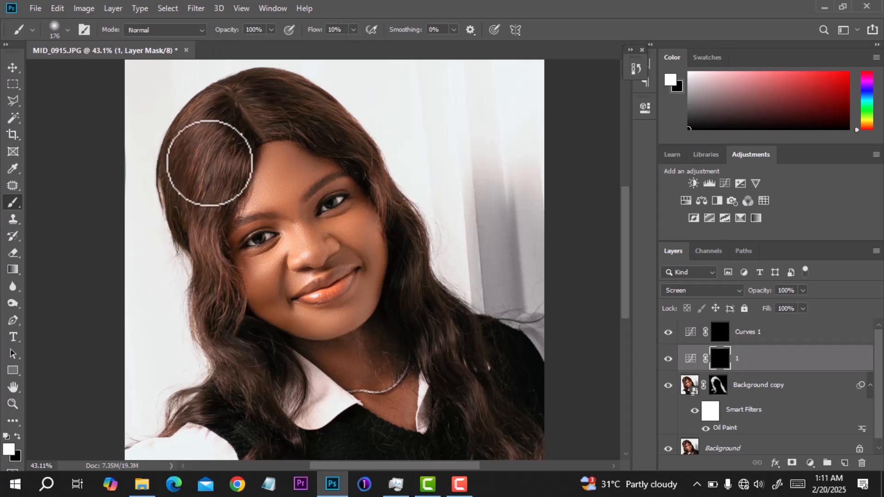
pyautogui.moveTo(215, 149); pyautogui.dragTo(202, 149)
pyautogui.scroll(1, 207, 197)
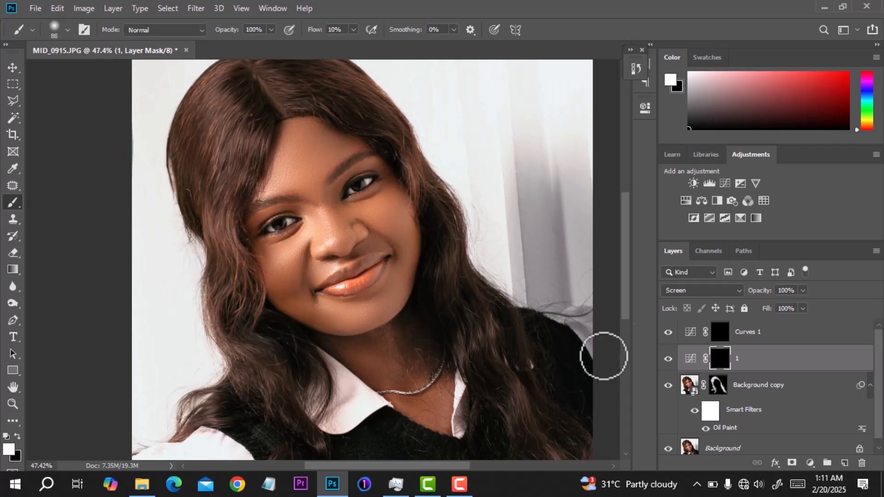
pyautogui.doubleClick(756, 332)
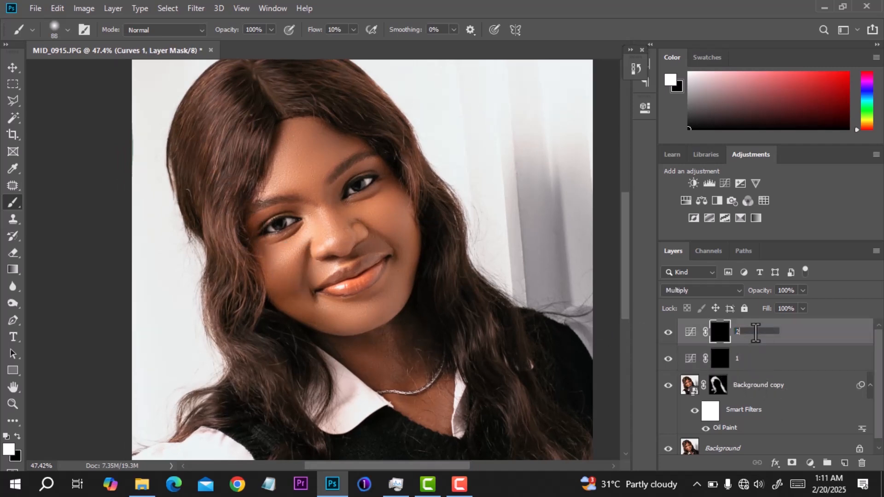
pyautogui.write('2')
pyautogui.press('Return')
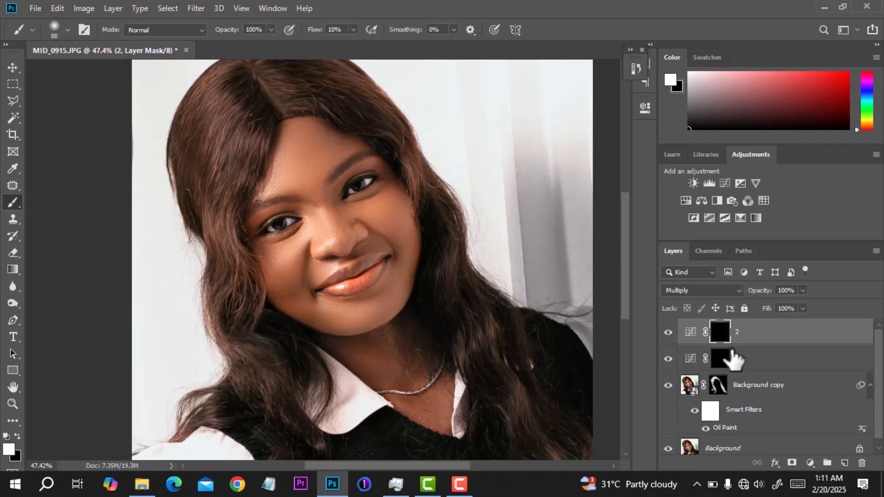
# Paint white on layer 1's mask at 10% flow to lighten the hair from the crown down the image's left side of the face.
pyautogui.click(722, 364)
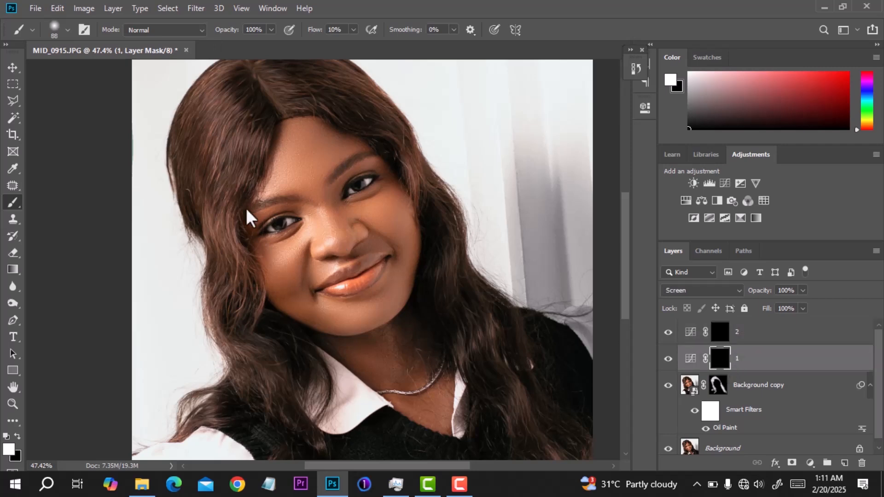
pyautogui.moveTo(213, 174); pyautogui.dragTo(213, 216)
pyautogui.scroll(3, 215, 166)
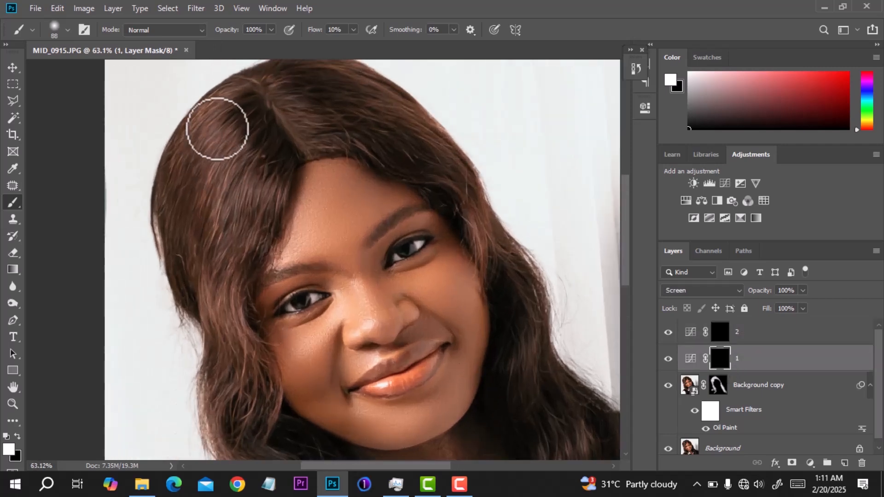
pyautogui.moveTo(217, 113)
pyautogui.mouseDown()
pyautogui.moveTo(203, 152)
pyautogui.moveTo(213, 134)
pyautogui.moveTo(217, 221)
pyautogui.moveTo(223, 91)
pyautogui.moveTo(226, 237)
pyautogui.mouseUp()
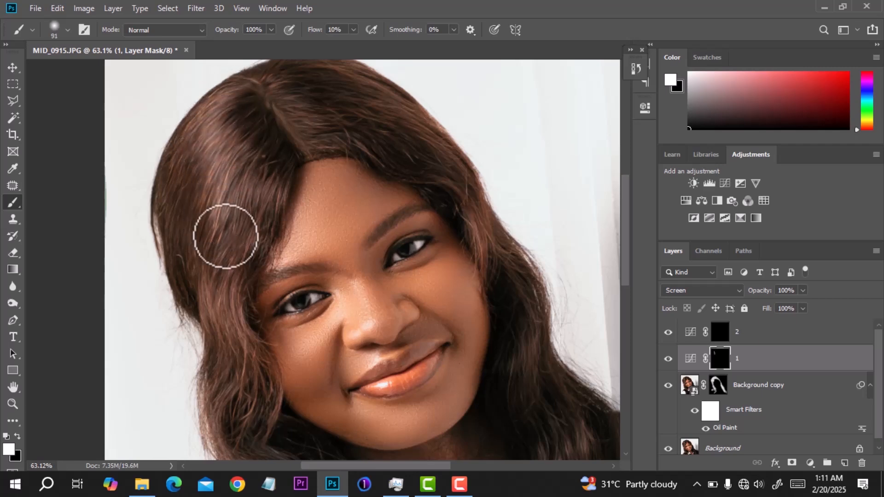
pyautogui.moveTo(232, 276); pyautogui.dragTo(233, 213)
pyautogui.moveTo(221, 250)
pyautogui.mouseDown()
pyautogui.moveTo(250, 296)
pyautogui.moveTo(242, 282)
pyautogui.mouseUp()
pyautogui.scroll(-3, 242, 283)
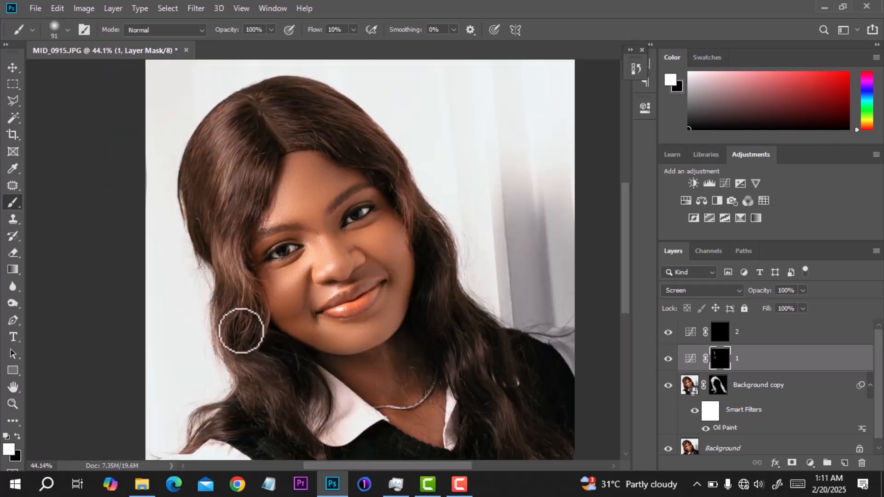
# Lighten the lower curls on the image's left and the long strands above the right shoulder by painting white on layer 1's mask.
pyautogui.scroll(2, 241, 330)
pyautogui.moveTo(267, 317)
pyautogui.keyDown('alt'); pyautogui.mouseDown()
pyautogui.moveTo(252, 320)
pyautogui.moveTo(259, 275)
pyautogui.moveTo(264, 336)
pyautogui.moveTo(296, 365)
pyautogui.moveTo(319, 408)
pyautogui.mouseUp(); pyautogui.keyUp('alt')
pyautogui.scroll(-1, 456, 253)
pyautogui.moveTo(537, 177); pyautogui.dragTo(426, 276)
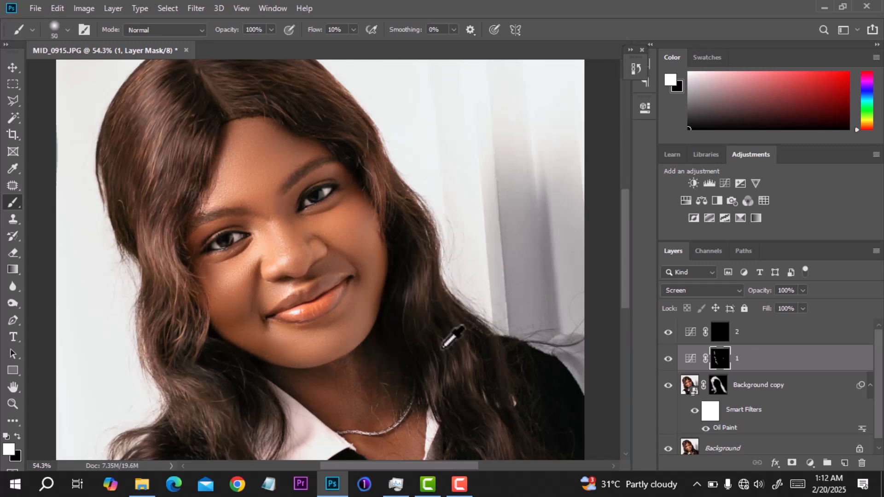
pyautogui.moveTo(450, 374)
pyautogui.mouseDown()
pyautogui.moveTo(431, 388)
pyautogui.moveTo(453, 346)
pyautogui.moveTo(427, 298)
pyautogui.mouseUp()
pyautogui.moveTo(479, 359)
pyautogui.mouseDown()
pyautogui.moveTo(454, 290)
pyautogui.moveTo(465, 347)
pyautogui.moveTo(515, 430)
pyautogui.moveTo(539, 389)
pyautogui.mouseUp()
pyautogui.rightClick(457, 315)
pyautogui.click(446, 315)
pyautogui.moveTo(416, 247); pyautogui.dragTo(457, 375)
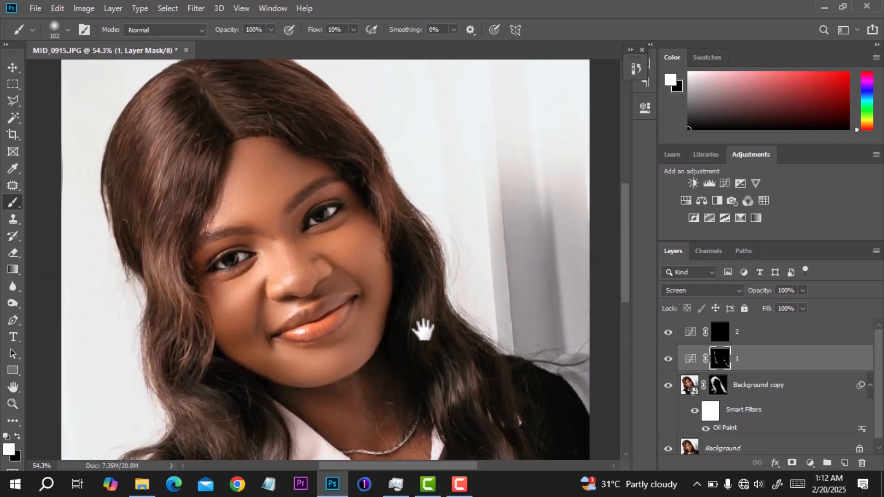
# Paint soft white strokes on layer 1's mask over the hair beside the right temple and along the top right of the head.
pyautogui.keyDown('alt'); pyautogui.moveTo(452, 323); pyautogui.dragTo(440, 328); pyautogui.keyUp('alt')
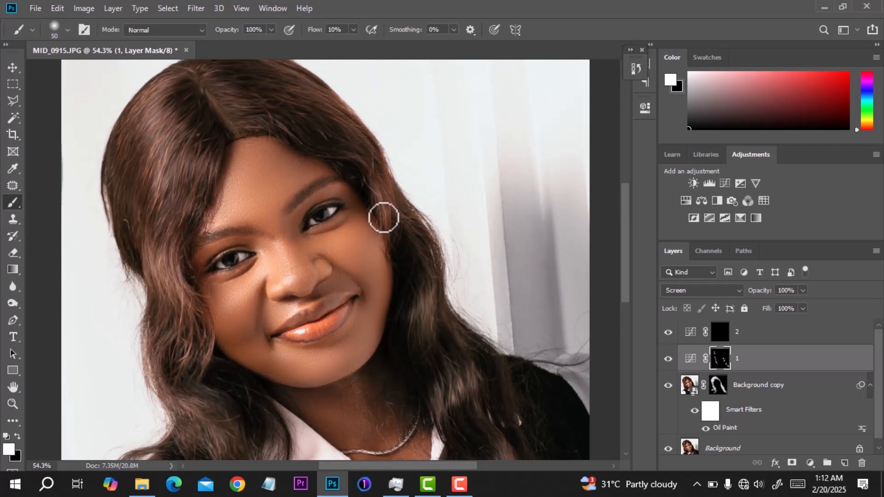
pyautogui.scroll(2, 384, 208)
pyautogui.moveTo(385, 207)
pyautogui.keyDown('alt'); pyautogui.mouseDown()
pyautogui.moveTo(401, 207)
pyautogui.moveTo(355, 111)
pyautogui.moveTo(418, 244)
pyautogui.mouseUp(); pyautogui.keyUp('alt')
pyautogui.moveTo(318, 171); pyautogui.dragTo(360, 188)
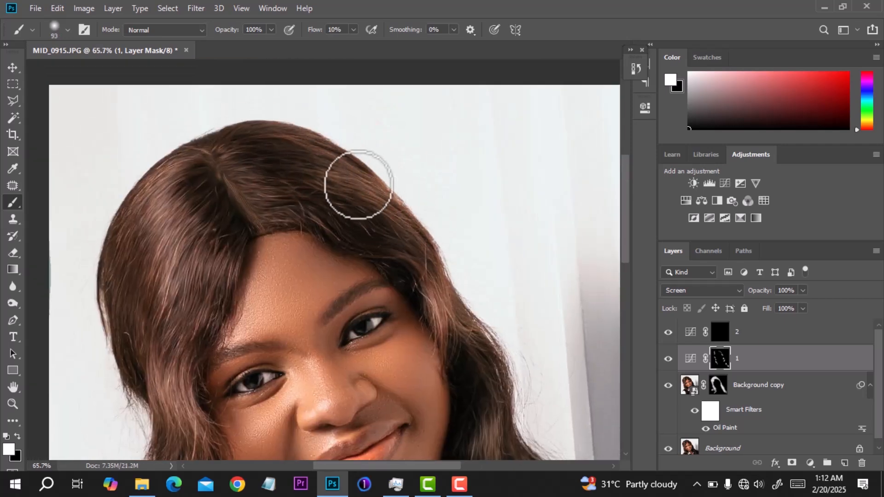
pyautogui.press('[')
pyautogui.press('[')
pyautogui.moveTo(272, 130); pyautogui.dragTo(316, 144)
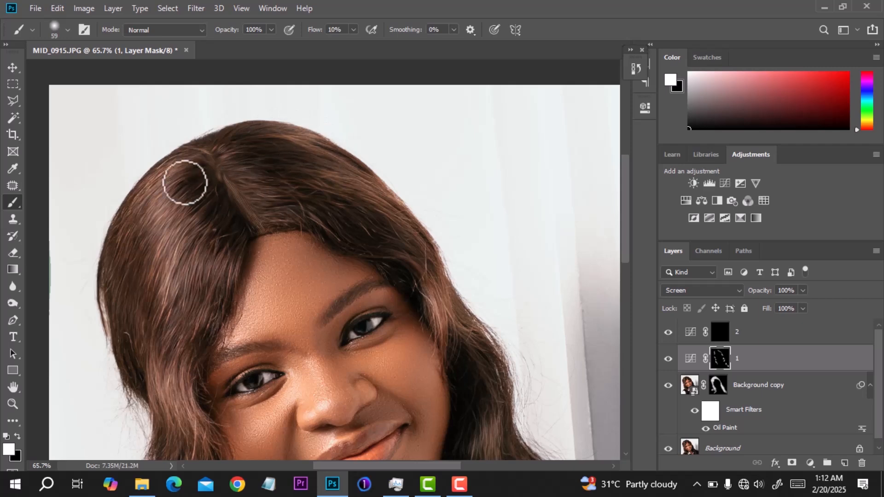
# Strengthen the highlights on the left crown and the curls beside the jaw with more white strokes on layer 1's mask.
pyautogui.moveTo(166, 181)
pyautogui.mouseDown()
pyautogui.moveTo(164, 207)
pyautogui.moveTo(154, 201)
pyautogui.moveTo(152, 225)
pyautogui.moveTo(174, 252)
pyautogui.mouseUp()
pyautogui.moveTo(217, 215); pyautogui.dragTo(256, 92)
pyautogui.moveTo(198, 186); pyautogui.dragTo(211, 240)
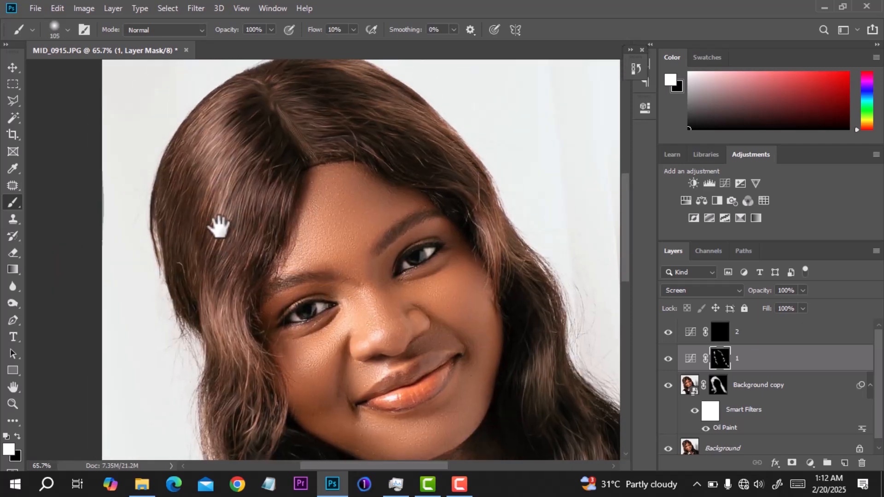
pyautogui.scroll(-4, 355, 178)
pyautogui.scroll(3, 261, 300)
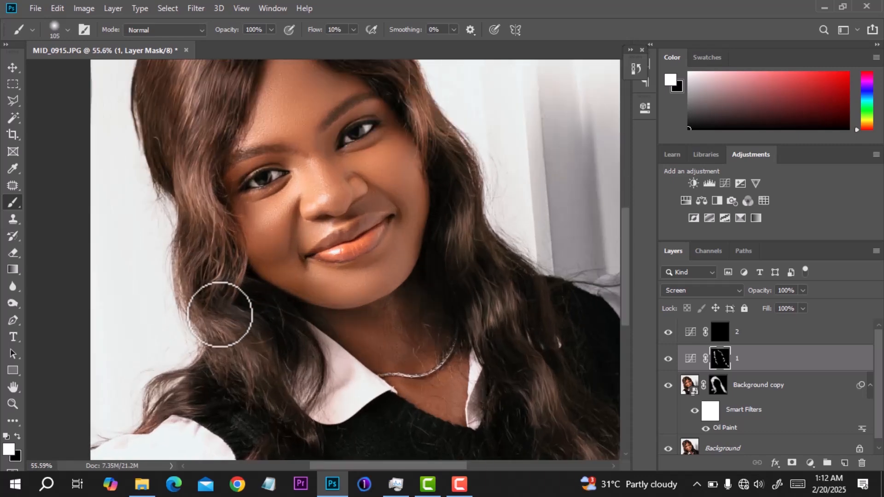
pyautogui.moveTo(223, 310)
pyautogui.mouseDown()
pyautogui.moveTo(244, 352)
pyautogui.moveTo(204, 314)
pyautogui.moveTo(181, 256)
pyautogui.moveTo(179, 273)
pyautogui.moveTo(214, 254)
pyautogui.moveTo(282, 279)
pyautogui.mouseUp()
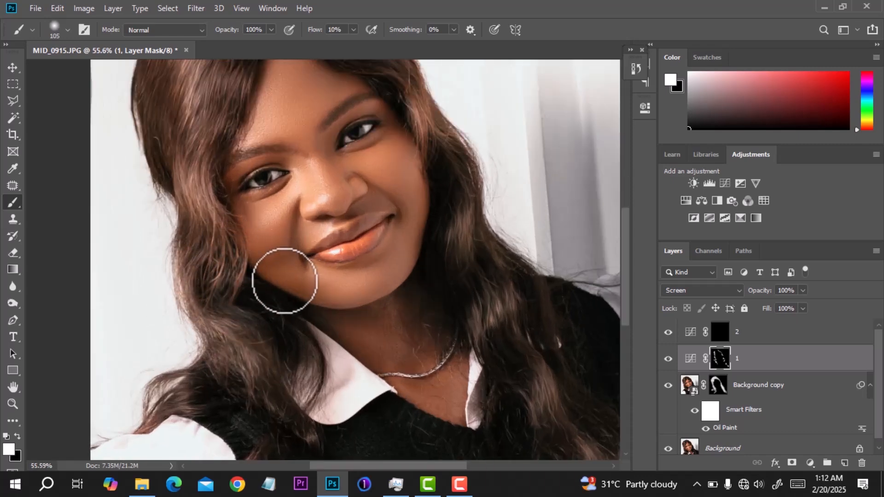
# Compare the whole portrait with layer 1 hidden and shown.
pyautogui.scroll(-3, 490, 274)
pyautogui.click(669, 359)
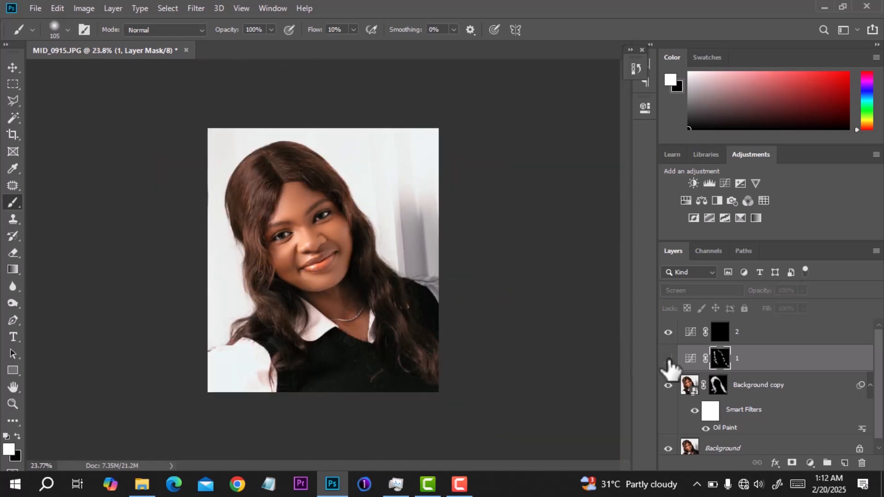
pyautogui.click(668, 359)
# Touch up layer 1's mask with a size 79 white brush on the left side hair and the hair ends over both shoulders.
pyautogui.scroll(3, 257, 214)
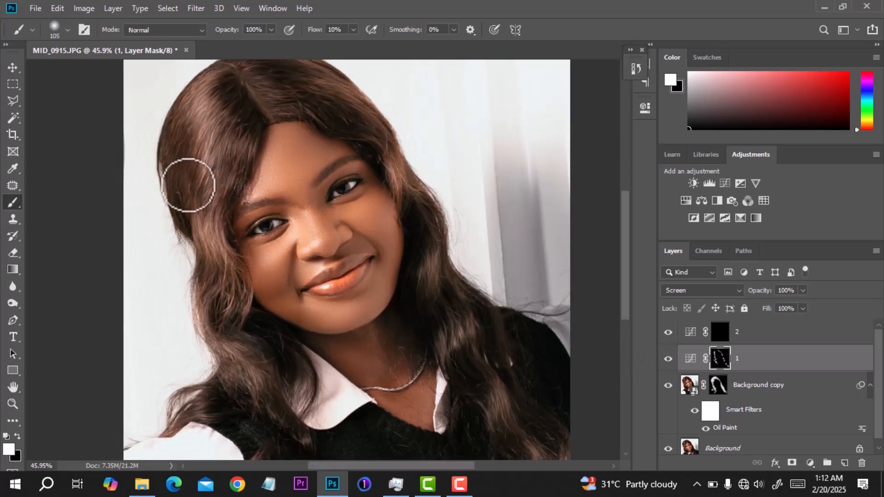
pyautogui.moveTo(193, 190); pyautogui.dragTo(188, 187)
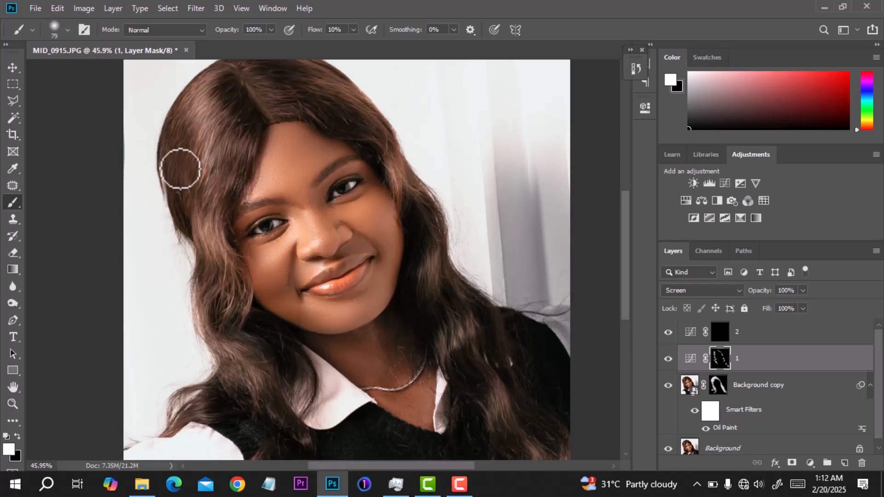
pyautogui.scroll(-3, 224, 219)
pyautogui.scroll(1, 276, 247)
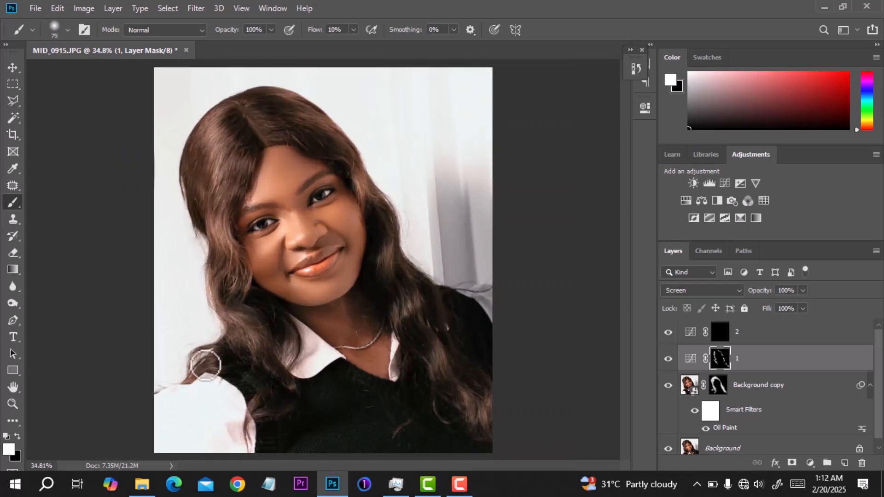
pyautogui.moveTo(203, 365); pyautogui.dragTo(195, 364)
pyautogui.moveTo(240, 388); pyautogui.dragTo(253, 422)
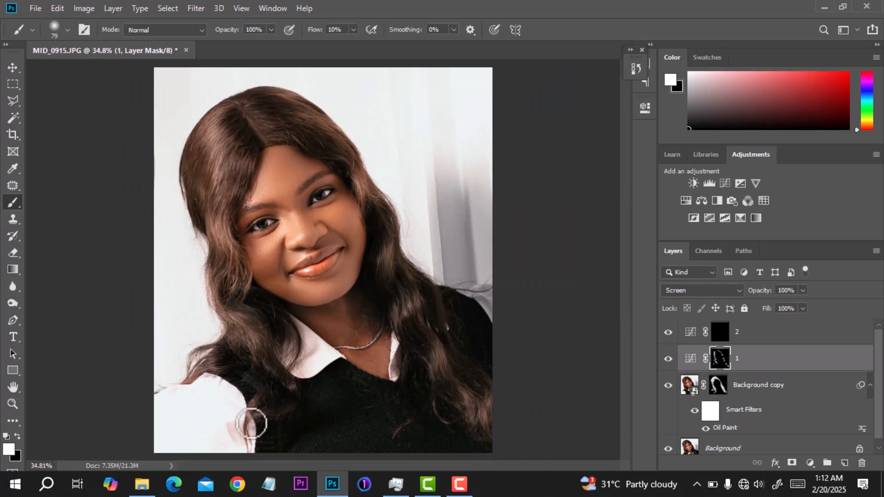
pyautogui.moveTo(484, 399); pyautogui.dragTo(494, 421)
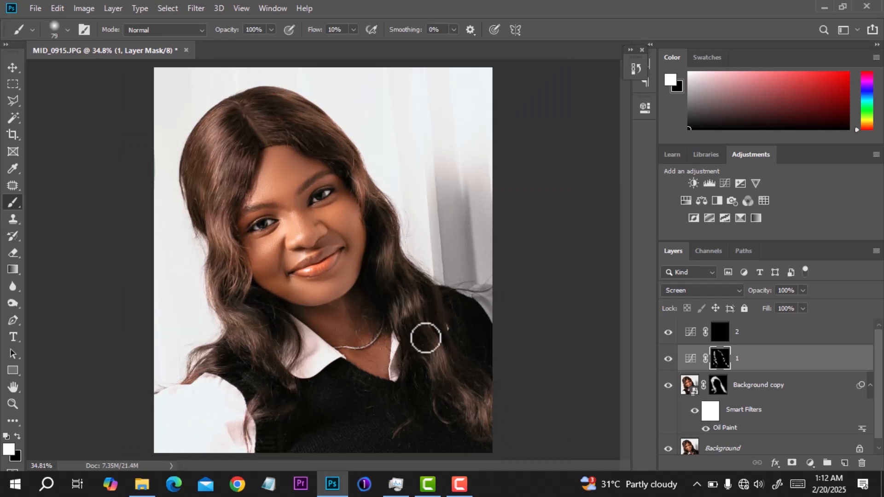
# Paint more white strokes on layer 1's mask over the hair beside the right cheek, neck and shoulder.
pyautogui.moveTo(410, 300)
pyautogui.mouseDown()
pyautogui.moveTo(404, 317)
pyautogui.moveTo(408, 307)
pyautogui.mouseUp()
pyautogui.moveTo(430, 359); pyautogui.dragTo(438, 376)
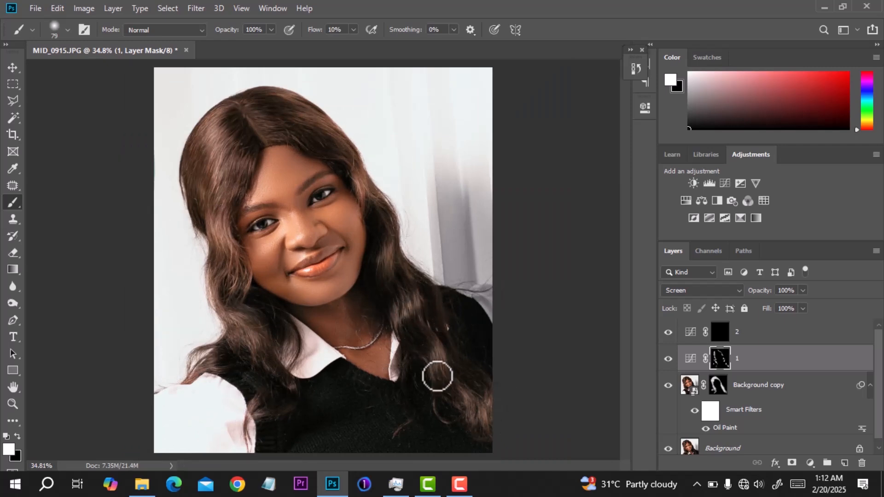
pyautogui.moveTo(383, 254); pyautogui.dragTo(388, 289)
pyautogui.moveTo(362, 188); pyautogui.dragTo(361, 196)
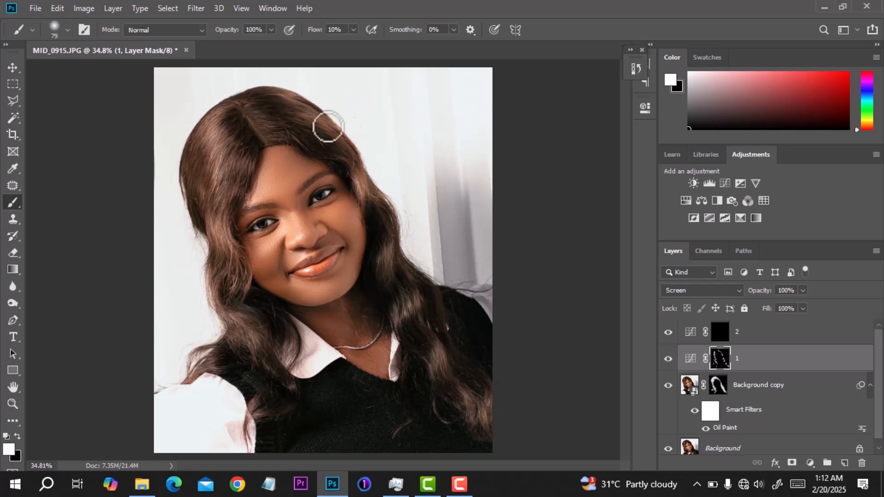
# Compare the whole portrait with the Screen Curves layer 1 hidden and shown.
pyautogui.scroll(-1, 388, 167)
pyautogui.click(667, 360)
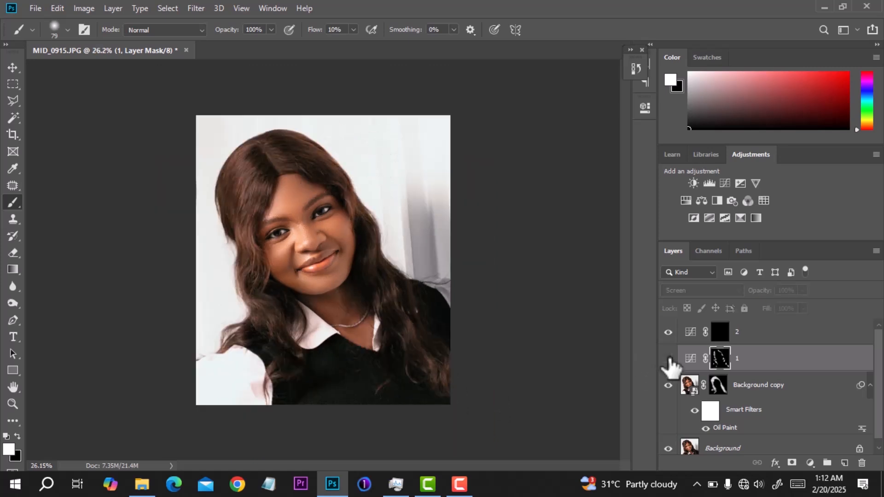
pyautogui.click(668, 360)
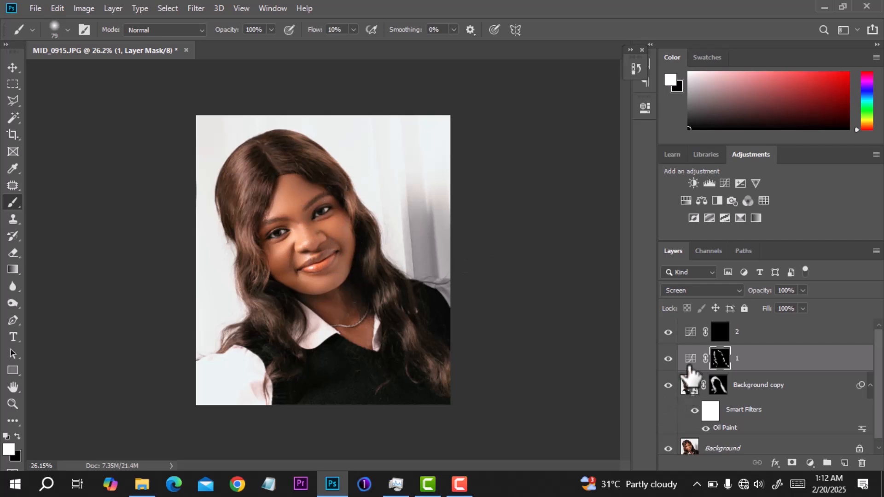
# Feather layer 1's mask to 37.8 px.
pyautogui.doubleClick(690, 363)
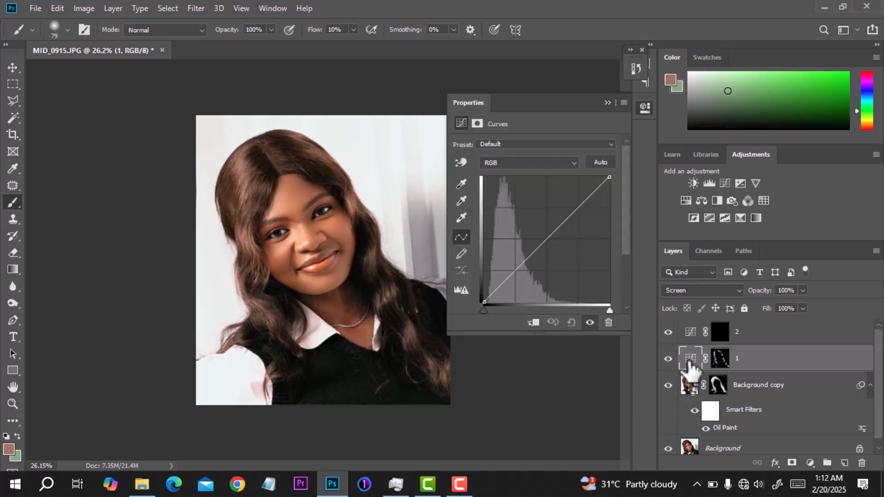
pyautogui.click(477, 128)
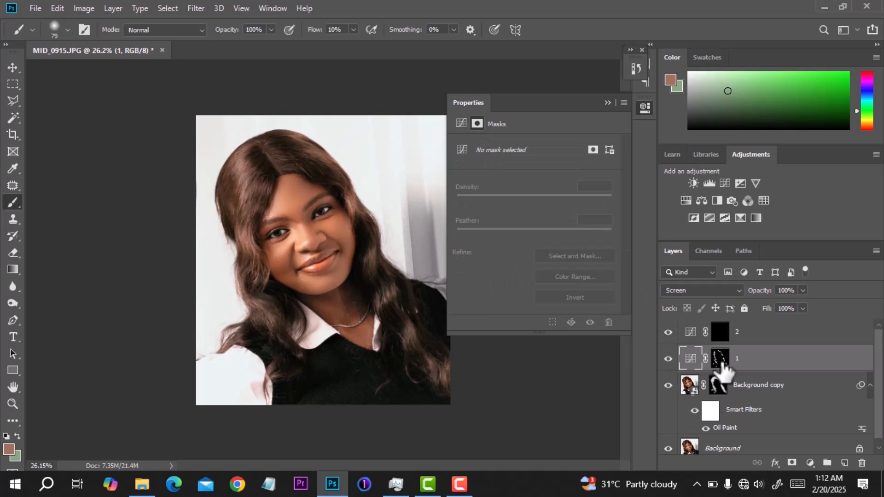
pyautogui.click(720, 359)
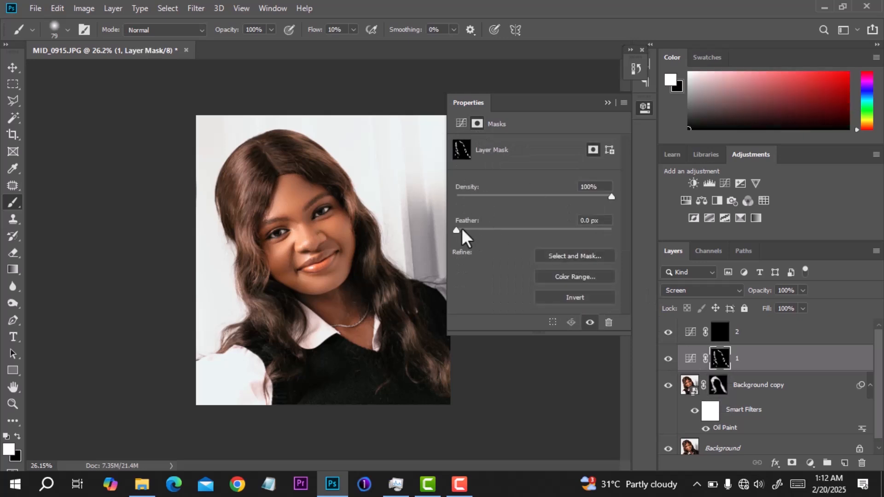
pyautogui.scroll(3, 237, 173)
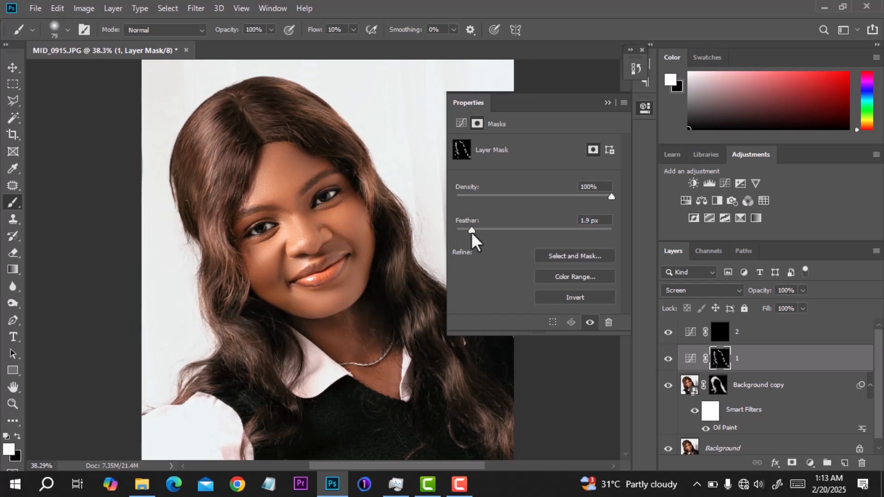
pyautogui.moveTo(483, 231); pyautogui.dragTo(511, 233)
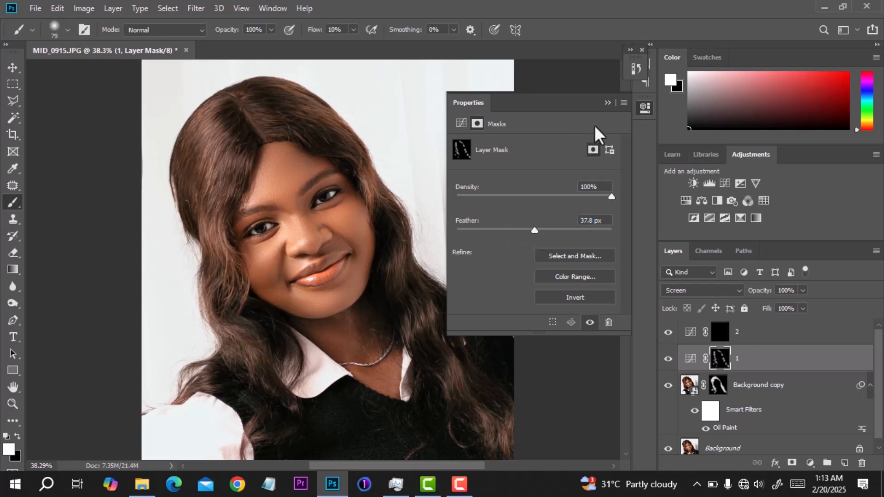
pyautogui.click(608, 103)
# Check the feathered highlights on the whole portrait by hiding and showing layer 1.
pyautogui.scroll(-2, 415, 172)
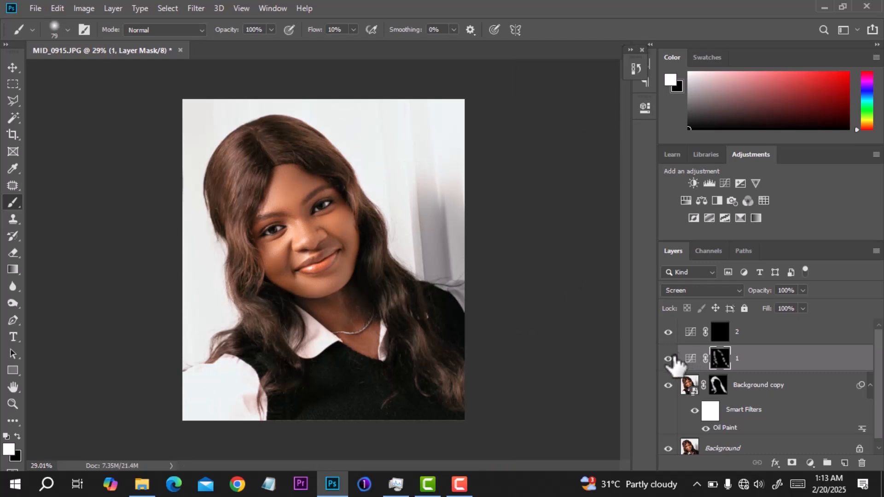
pyautogui.click(668, 358)
pyautogui.click(669, 358)
pyautogui.click(668, 359)
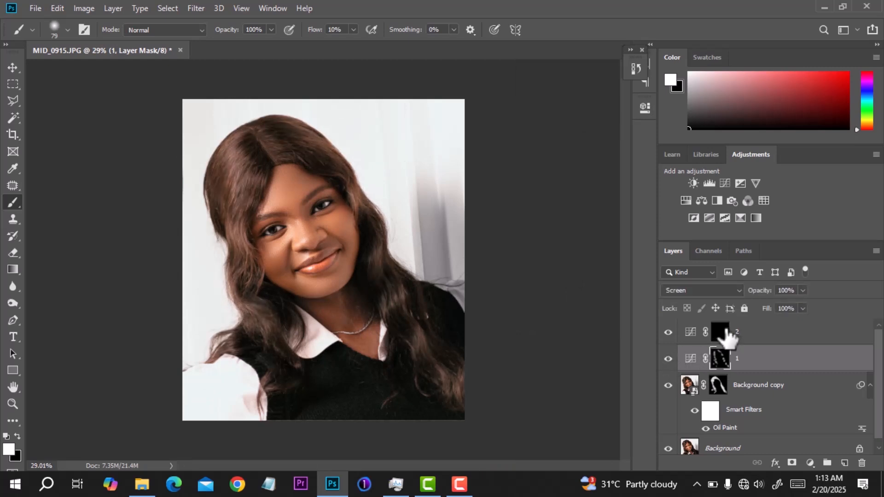
# Paint soft white strokes on layer 2's mask along the parting and the front hairline to deepen the shadows.
pyautogui.click(721, 333)
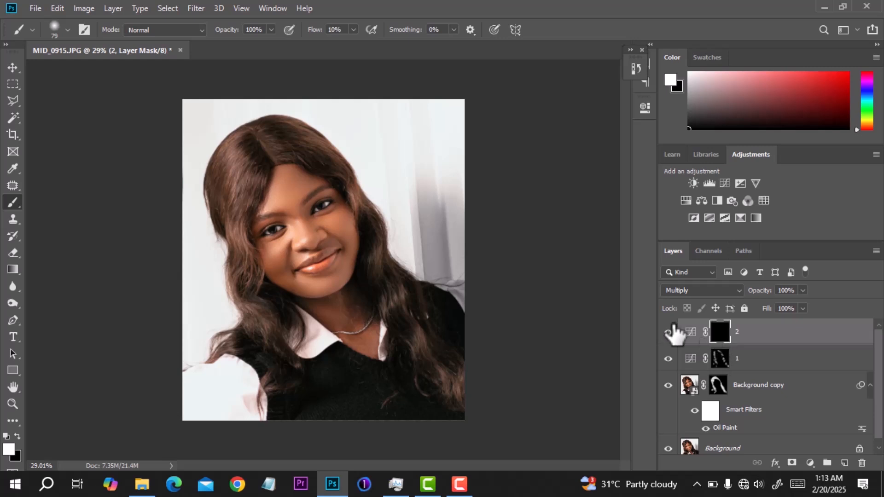
pyautogui.scroll(5, 290, 182)
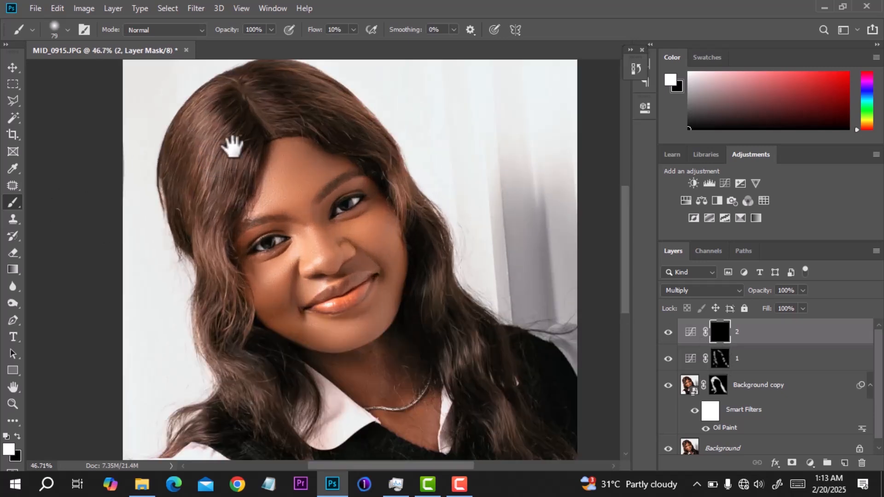
pyautogui.moveTo(233, 146); pyautogui.dragTo(265, 196)
pyautogui.press(']')
pyautogui.press(']')
pyautogui.press(']')
pyautogui.press(']')
pyautogui.moveTo(267, 164)
pyautogui.mouseDown()
pyautogui.moveTo(271, 172)
pyautogui.moveTo(289, 146)
pyautogui.moveTo(357, 172)
pyautogui.moveTo(348, 165)
pyautogui.moveTo(359, 186)
pyautogui.moveTo(345, 195)
pyautogui.mouseUp()
pyautogui.press('[')
pyautogui.press('[')
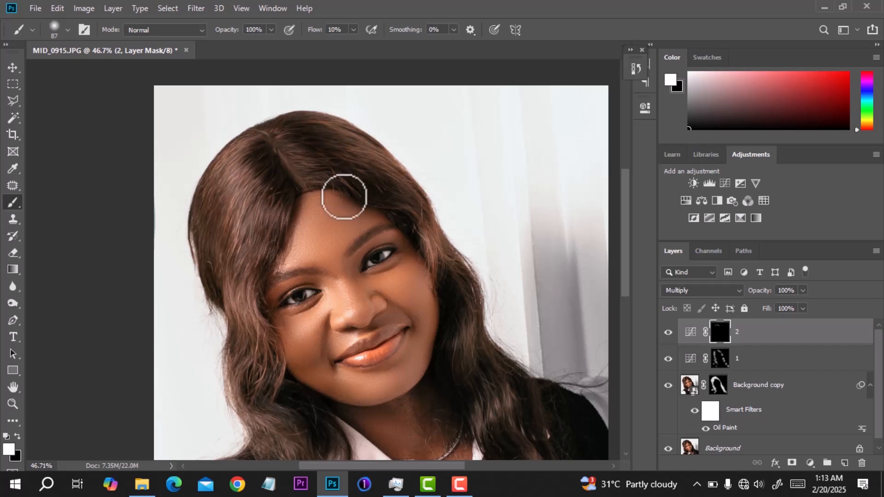
# Extend the shadows on layer 2's mask down the left side of the hair with white strokes, enlarging the brush to 143.
pyautogui.moveTo(223, 290)
pyautogui.mouseDown()
pyautogui.moveTo(199, 253)
pyautogui.moveTo(209, 261)
pyautogui.moveTo(223, 250)
pyautogui.mouseUp()
pyautogui.press(']')
pyautogui.press(']')
pyautogui.press(']')
pyautogui.press(']')
pyautogui.moveTo(253, 318); pyautogui.dragTo(243, 217)
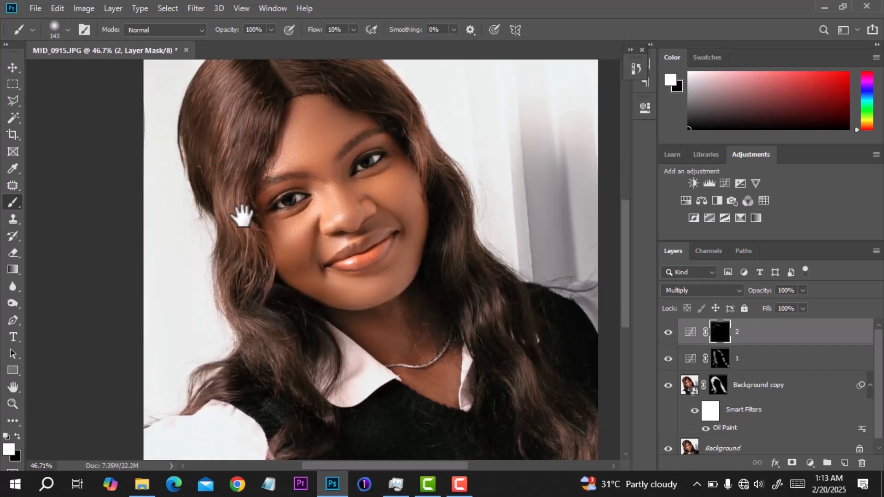
# Paint white shadow strokes on layer 2's mask over the lower left curls and the hair beside the right cheek and temple.
pyautogui.moveTo(246, 270)
pyautogui.mouseDown()
pyautogui.moveTo(250, 298)
pyautogui.moveTo(240, 276)
pyautogui.moveTo(288, 302)
pyautogui.moveTo(288, 364)
pyautogui.moveTo(270, 359)
pyautogui.mouseUp()
pyautogui.moveTo(466, 300); pyautogui.dragTo(458, 302)
pyautogui.moveTo(464, 297)
pyautogui.mouseDown()
pyautogui.moveTo(472, 326)
pyautogui.moveTo(504, 347)
pyautogui.moveTo(449, 219)
pyautogui.moveTo(445, 190)
pyautogui.mouseUp()
pyautogui.moveTo(407, 131); pyautogui.dragTo(441, 228)
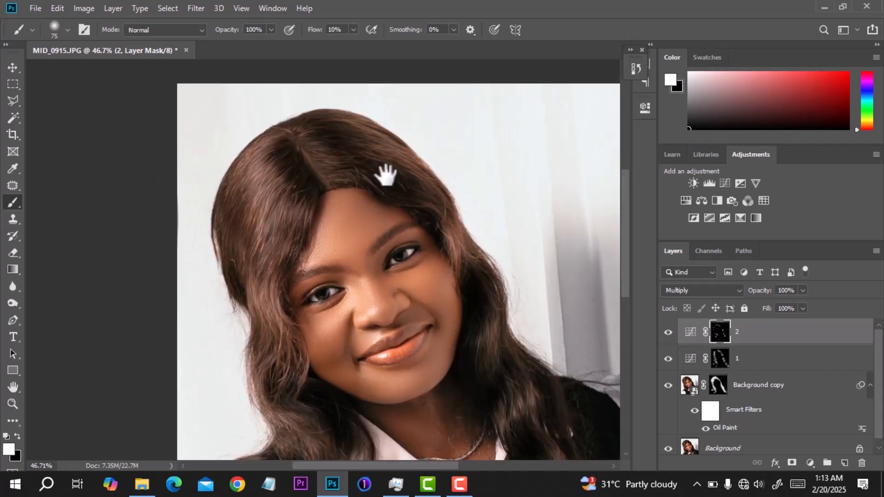
pyautogui.moveTo(384, 178)
pyautogui.mouseDown()
pyautogui.moveTo(325, 148)
pyautogui.moveTo(341, 139)
pyautogui.moveTo(412, 185)
pyautogui.moveTo(425, 207)
pyautogui.moveTo(363, 182)
pyautogui.moveTo(308, 140)
pyautogui.moveTo(358, 183)
pyautogui.moveTo(372, 177)
pyautogui.moveTo(433, 208)
pyautogui.moveTo(441, 237)
pyautogui.mouseUp()
# Compare the whole portrait with the Multiply Curves layer 2 hidden and shown.
pyautogui.scroll(-4, 440, 236)
pyautogui.hotkey('ctrl', '0')
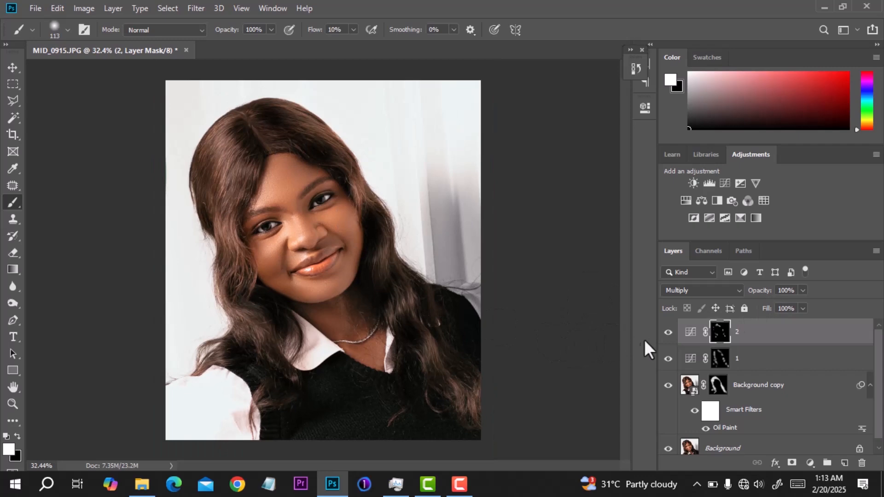
pyautogui.click(668, 333)
pyautogui.click(668, 332)
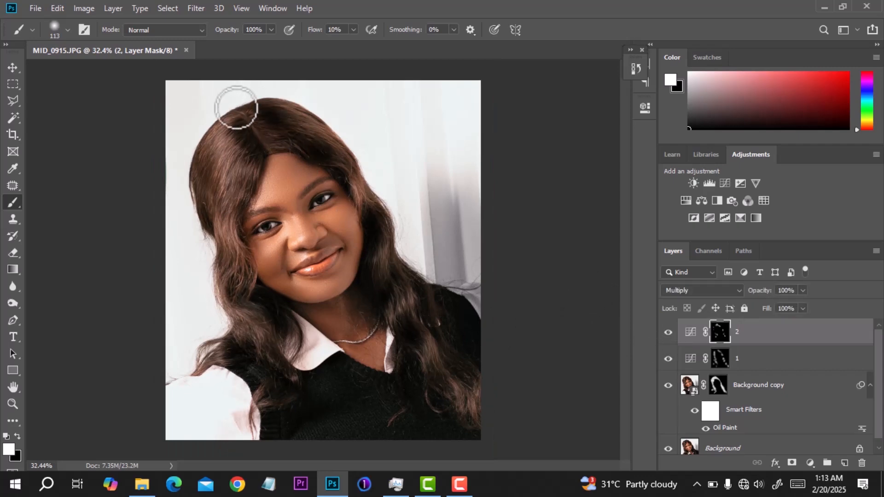
# Remove the shadow over the hair parting from layer 2's mask with a size 88 black brush at 100% flow.
pyautogui.scroll(3, 237, 109)
pyautogui.moveTo(251, 108); pyautogui.dragTo(267, 150)
pyautogui.press('x')
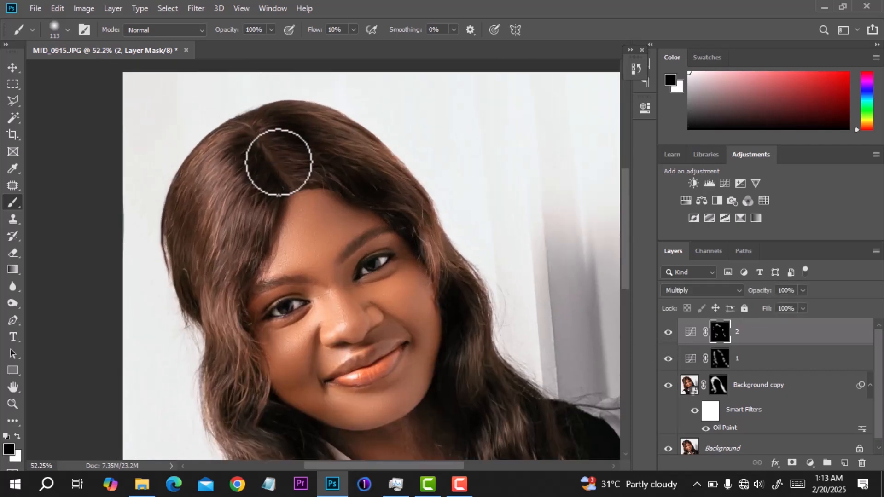
pyautogui.scroll(1, 265, 194)
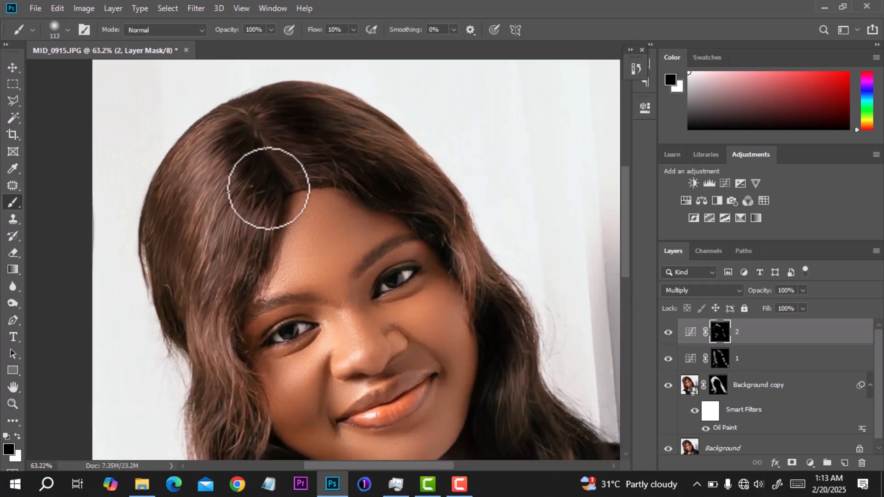
pyautogui.press('[')
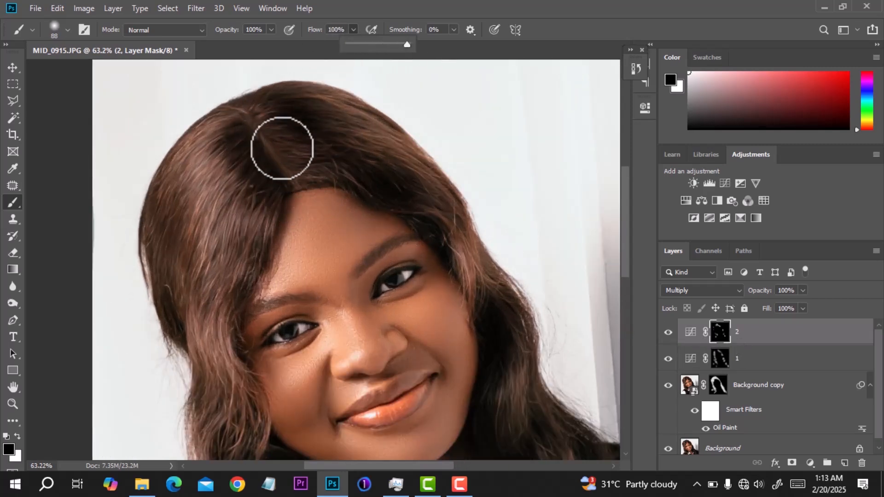
pyautogui.moveTo(276, 128)
pyautogui.mouseDown()
pyautogui.moveTo(318, 174)
pyautogui.moveTo(274, 126)
pyautogui.moveTo(306, 167)
pyautogui.mouseUp()
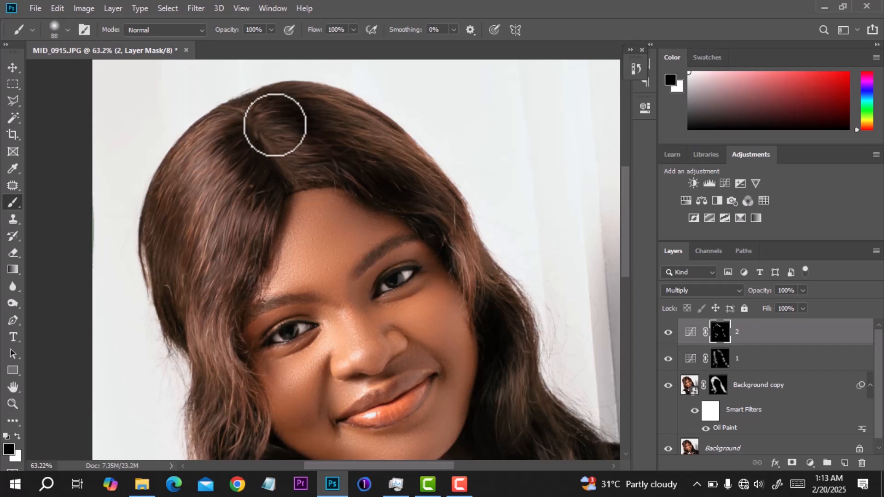
pyautogui.scroll(-7, 357, 180)
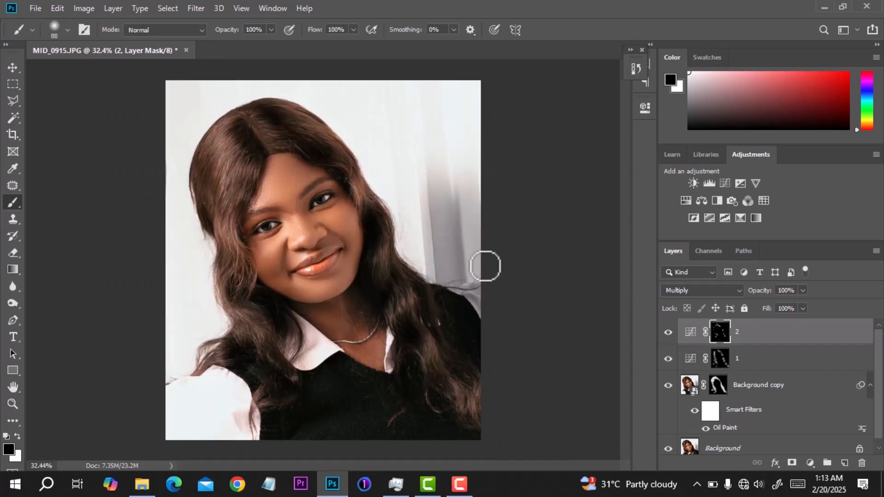
# Feather layer 2's mask to 42.2 px, checking the portrait with layer 2 hidden and shown.
pyautogui.scroll(-1, 484, 263)
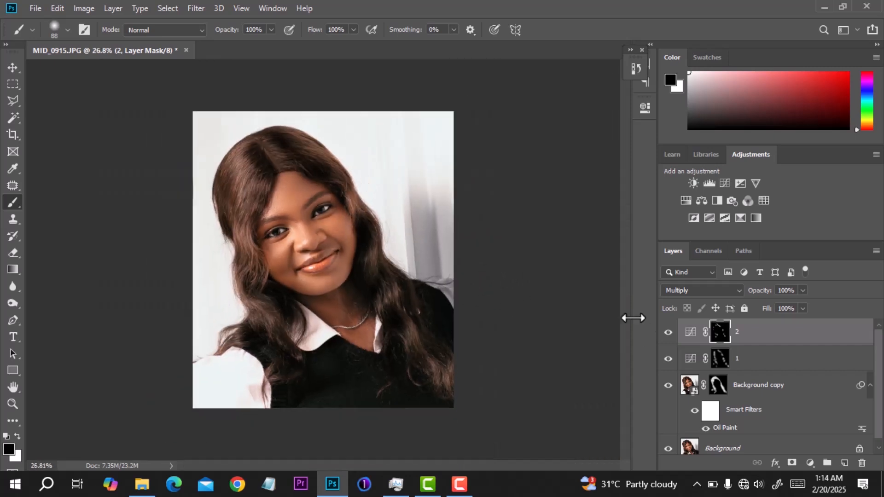
pyautogui.doubleClick(691, 333)
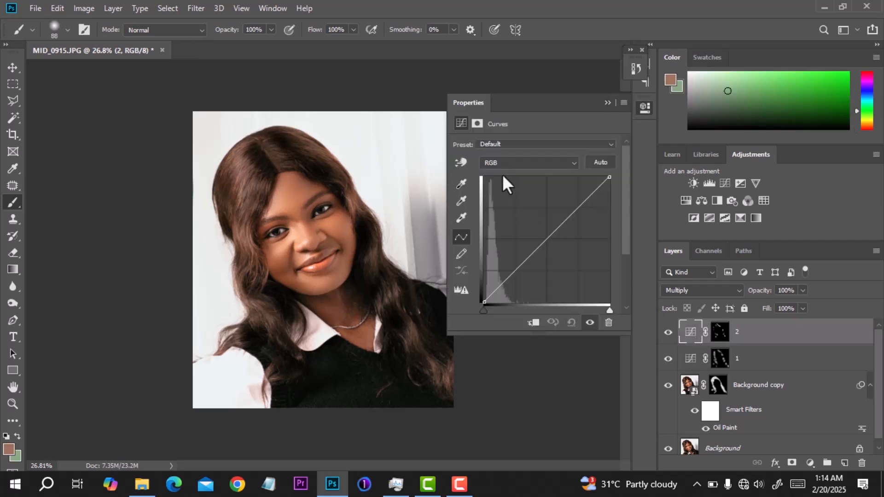
pyautogui.click(477, 123)
pyautogui.click(720, 331)
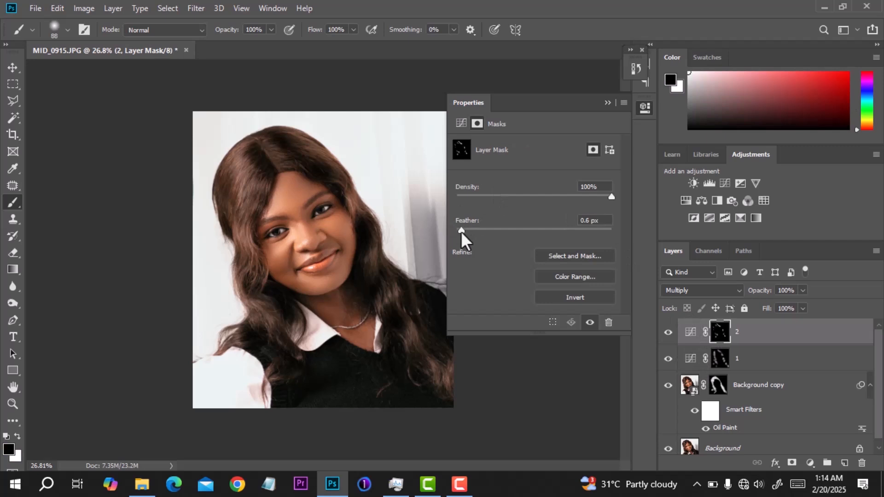
pyautogui.moveTo(460, 231); pyautogui.dragTo(541, 230)
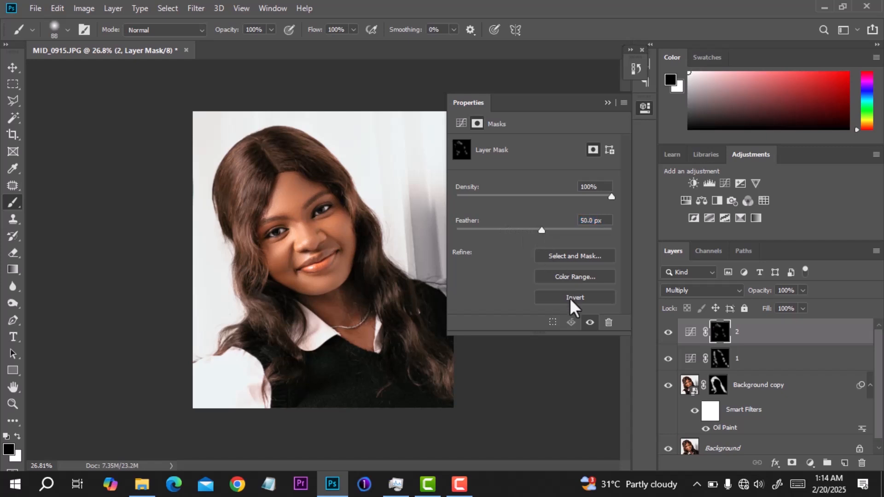
pyautogui.click(590, 322)
pyautogui.click(668, 332)
pyautogui.click(669, 332)
pyautogui.moveTo(540, 231); pyautogui.dragTo(537, 230)
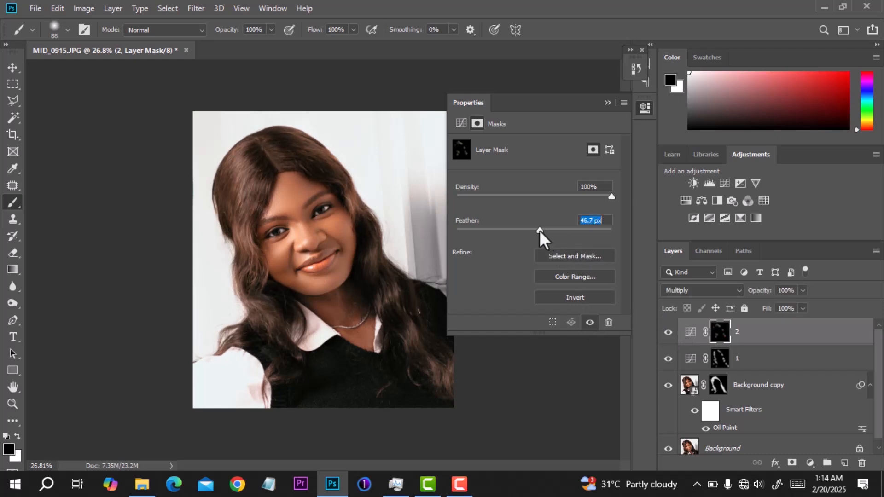
pyautogui.click(670, 333)
pyautogui.click(669, 332)
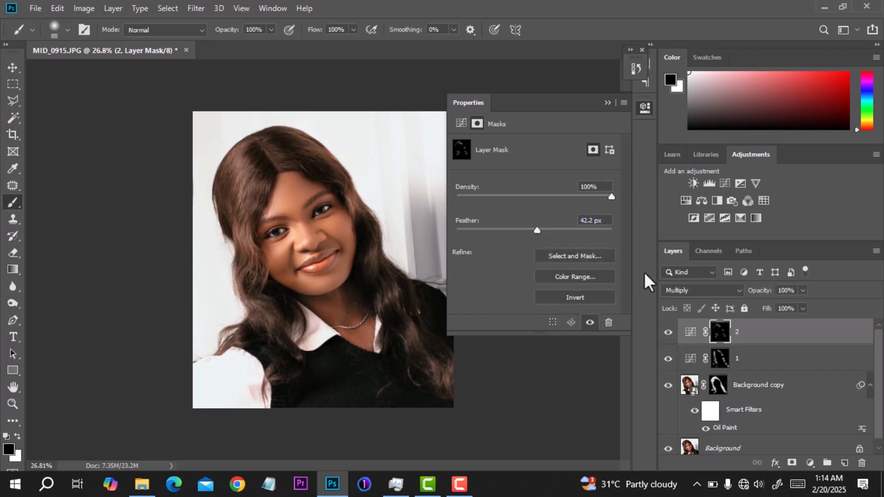
pyautogui.click(607, 102)
# Group Curves layers 1 and 2 and compare the portrait with the group hidden and shown.
pyautogui.keyDown('shift'); pyautogui.click(776, 357); pyautogui.keyUp('shift')
pyautogui.moveTo(776, 357); pyautogui.dragTo(828, 462)
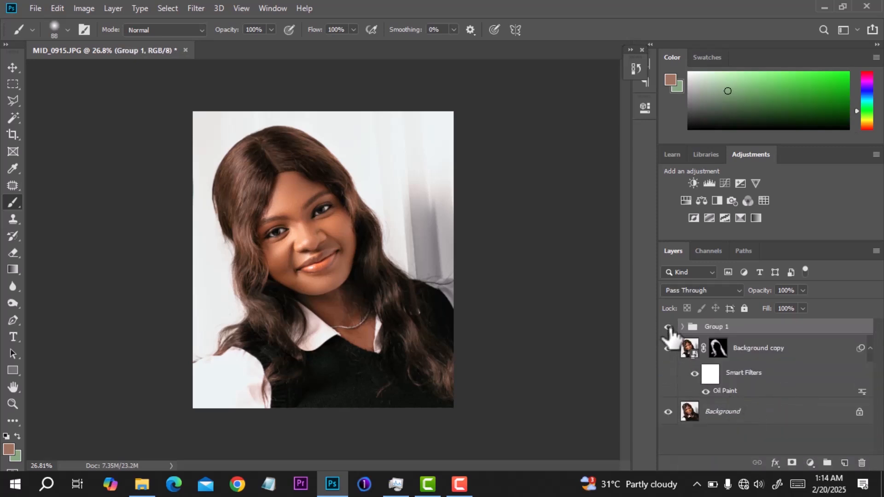
pyautogui.click(669, 328)
pyautogui.click(669, 328)
pyautogui.click(668, 328)
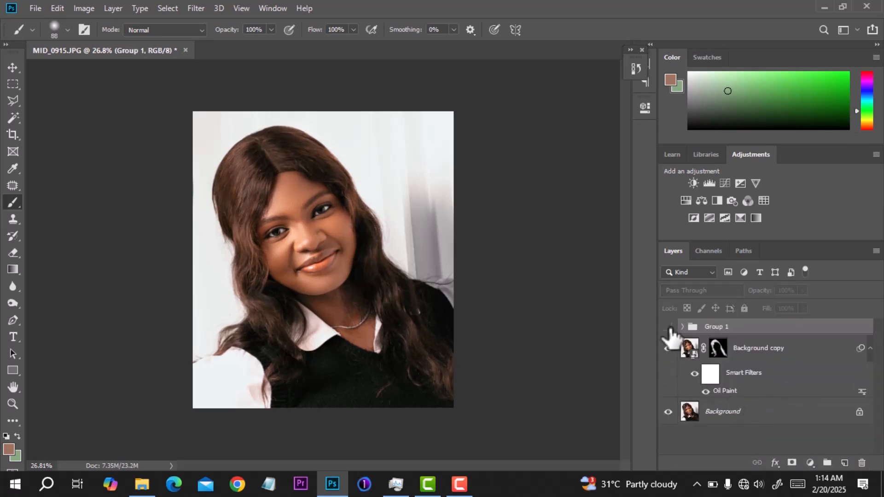
pyautogui.click(668, 327)
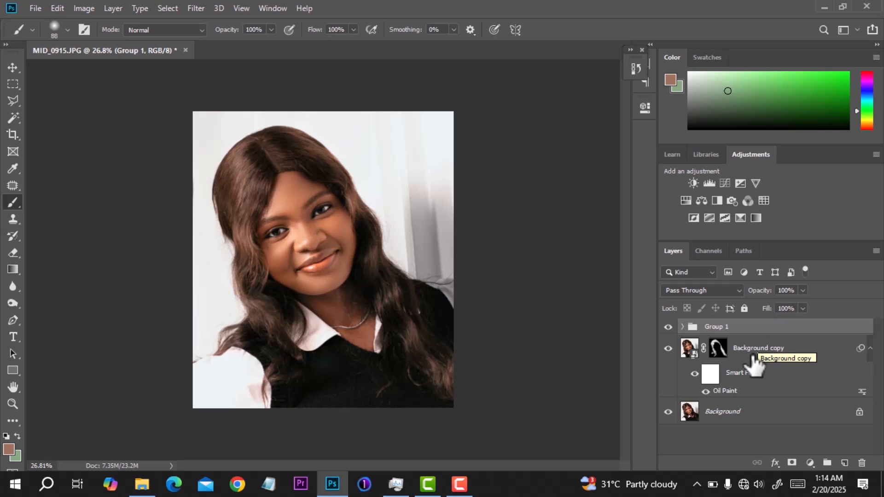
# Put Group 1 and Background copy into a new group and compare the portrait with that group hidden and shown.
pyautogui.moveTo(760, 361); pyautogui.dragTo(828, 462)
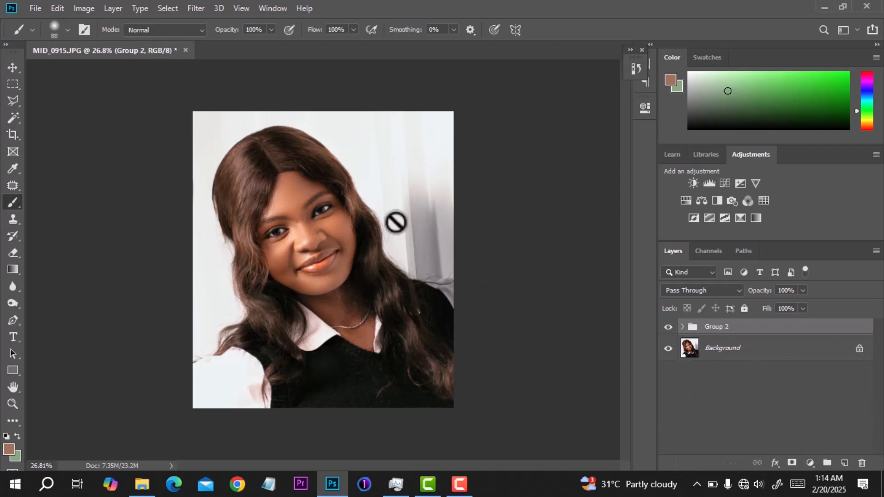
pyautogui.click(668, 327)
pyautogui.click(668, 327)
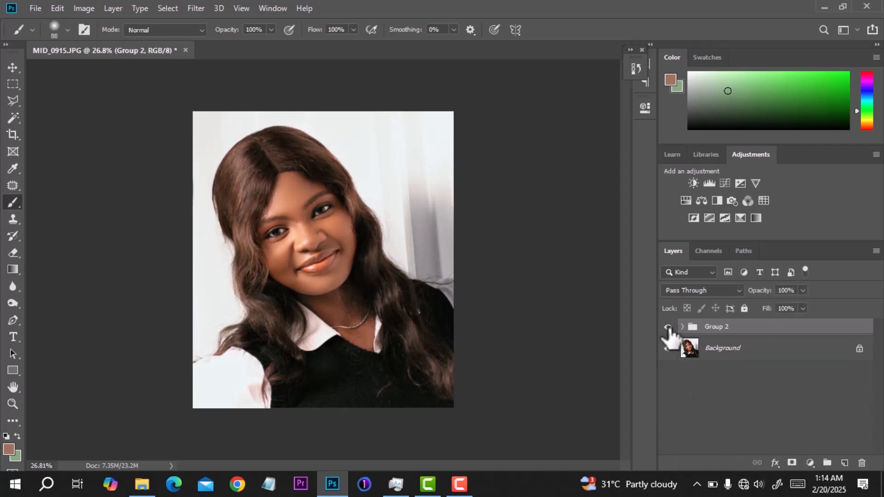
# Examine the hair close up before and after the retouch by hiding and showing Group 2.
pyautogui.scroll(5, 352, 205)
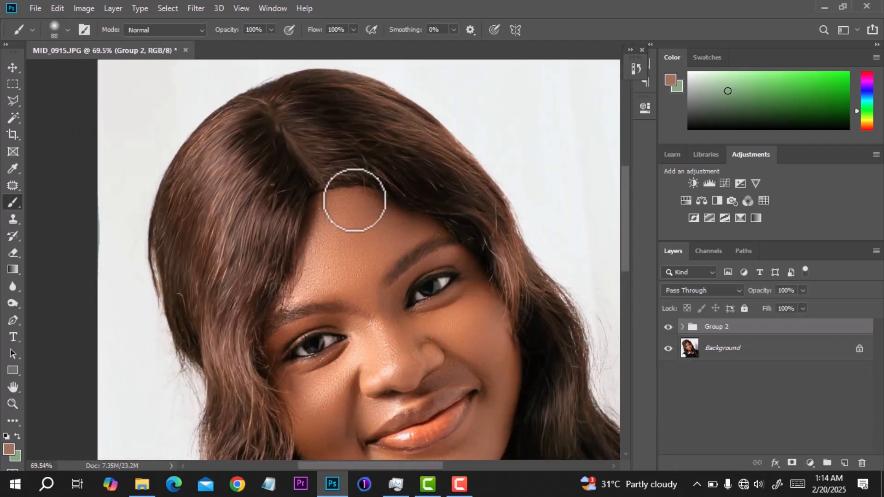
pyautogui.moveTo(355, 201); pyautogui.dragTo(375, 217)
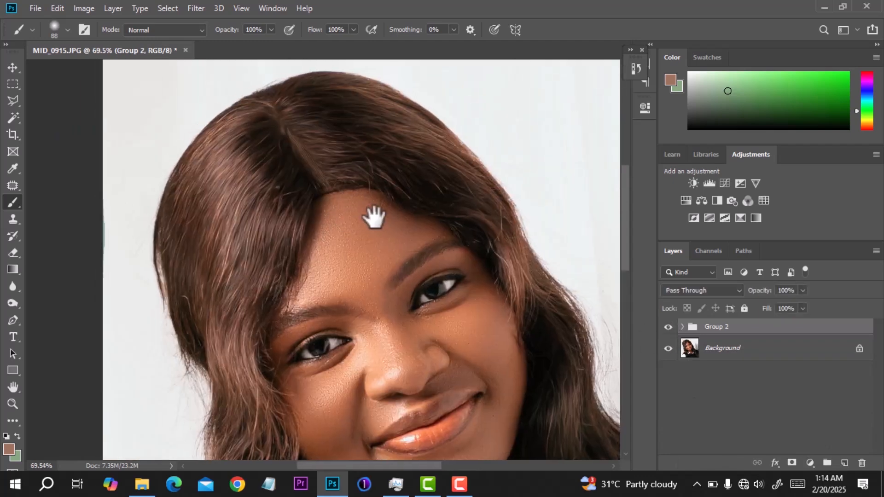
pyautogui.click(669, 327)
pyautogui.click(668, 327)
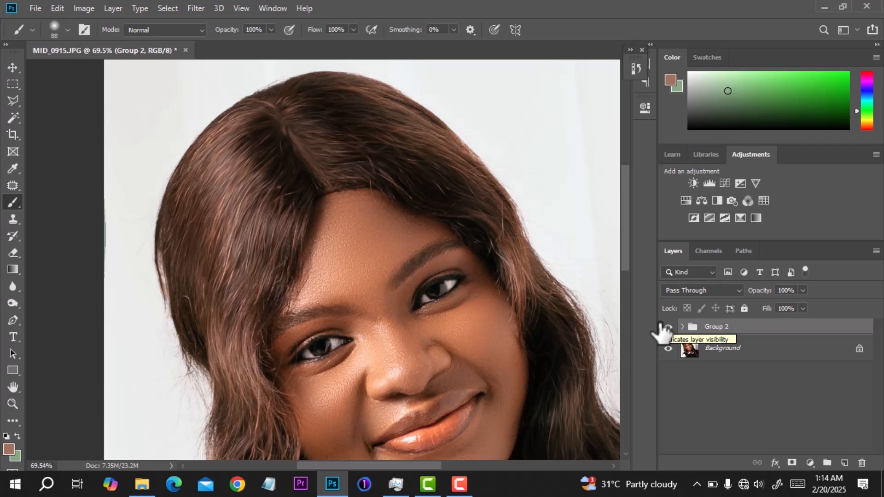
pyautogui.click(668, 327)
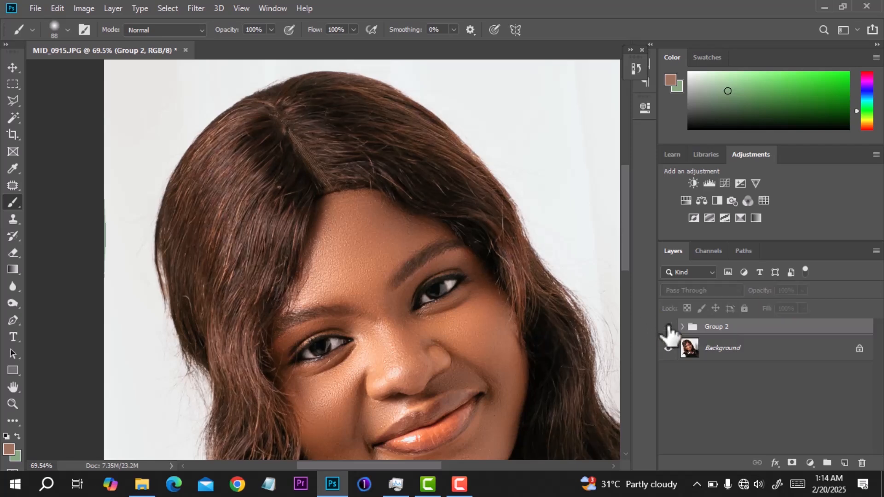
pyautogui.click(668, 327)
pyautogui.scroll(-5, 356, 179)
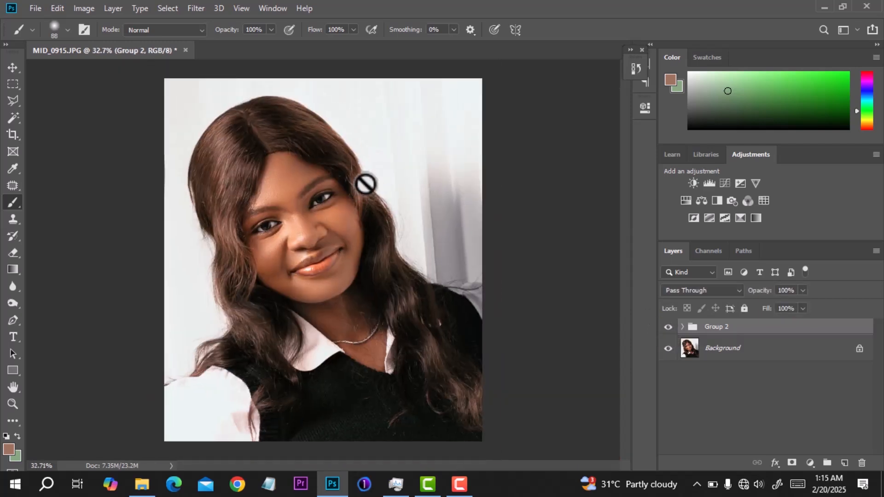